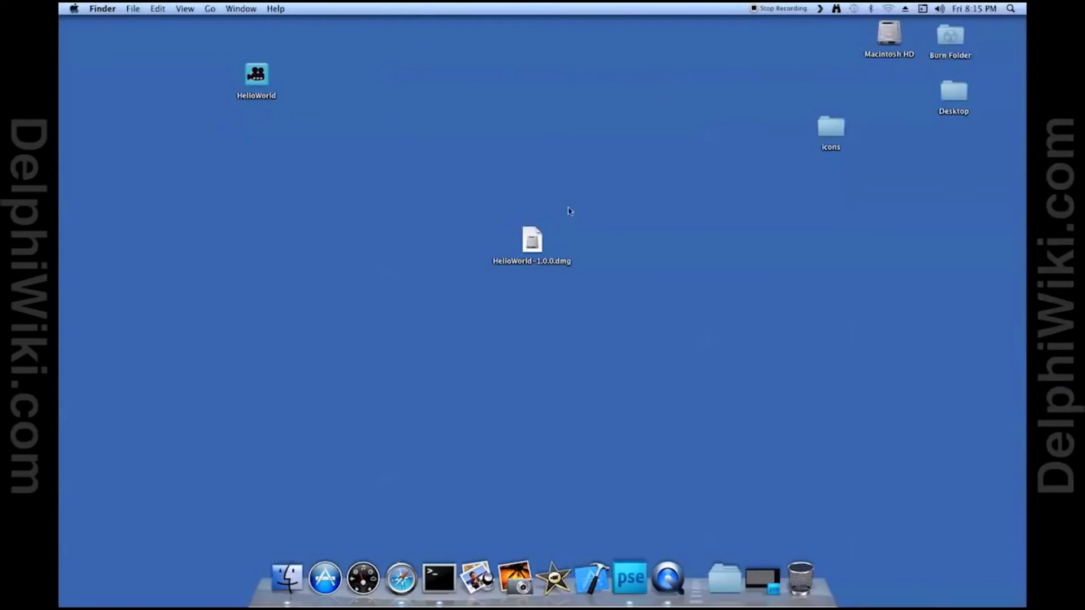
Step: Launch the HelloWorld app from the desktop to test it, then quit it
click(257, 84)
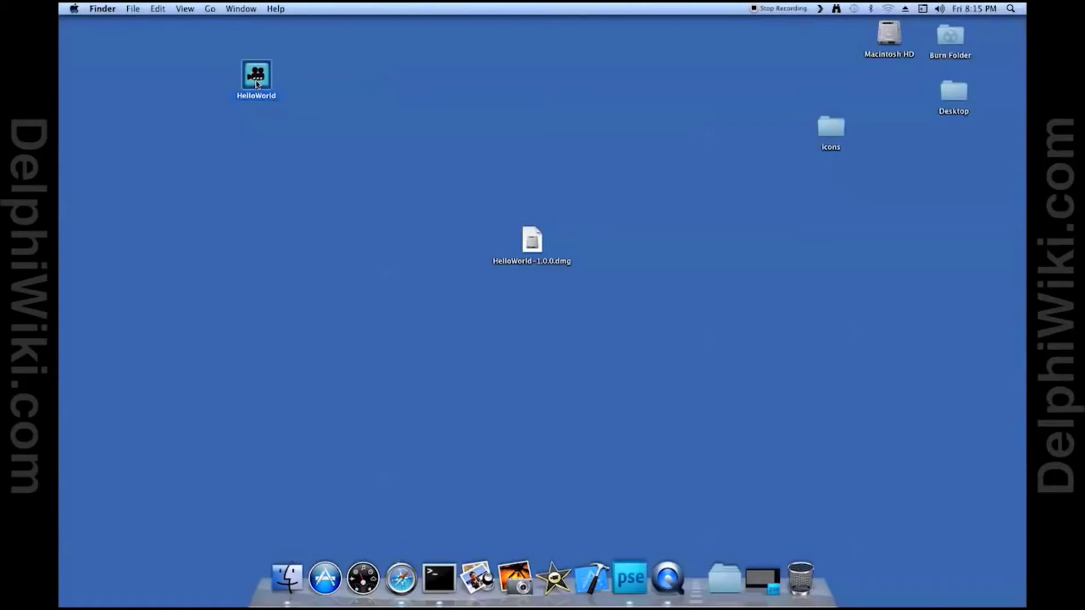
double_click(257, 84)
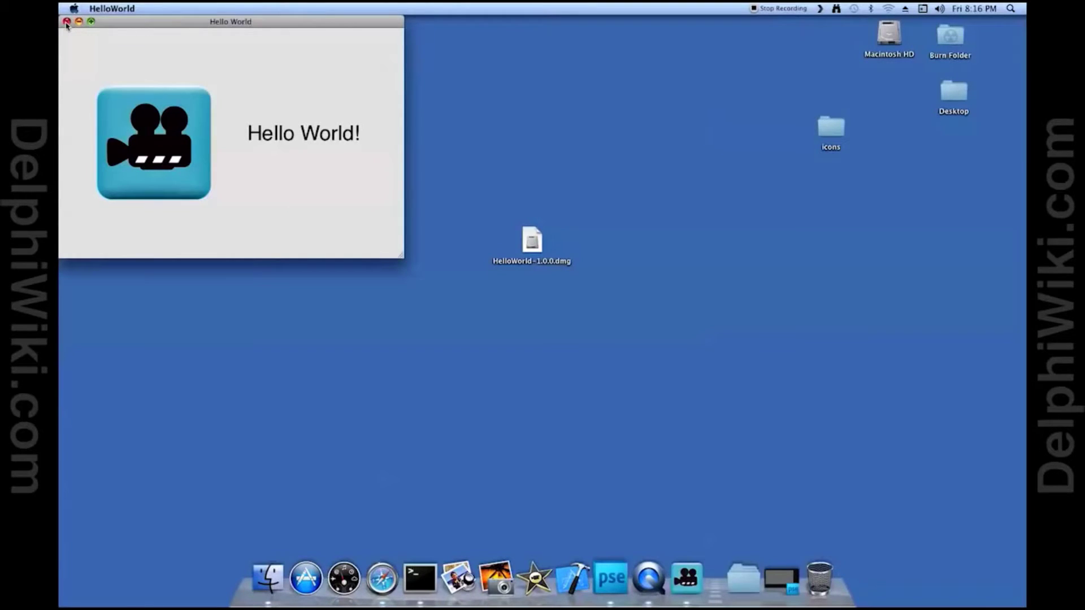
click(66, 21)
Step: Open HelloWorld-1.0.0.dmg and try rearranging its icons and copying the icons folder onto the disk
click(537, 249)
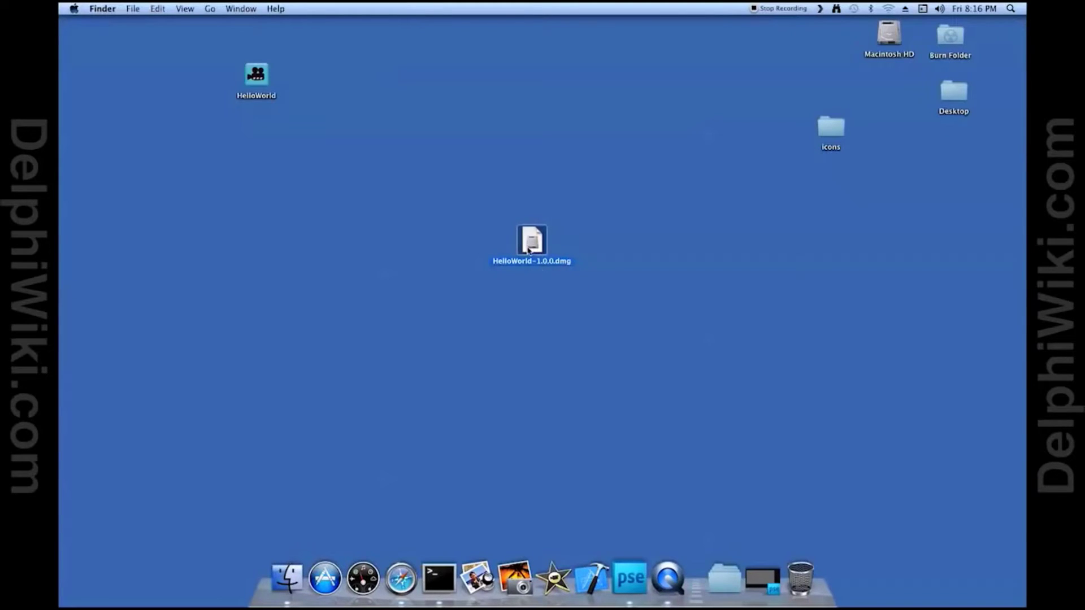
double_click(529, 251)
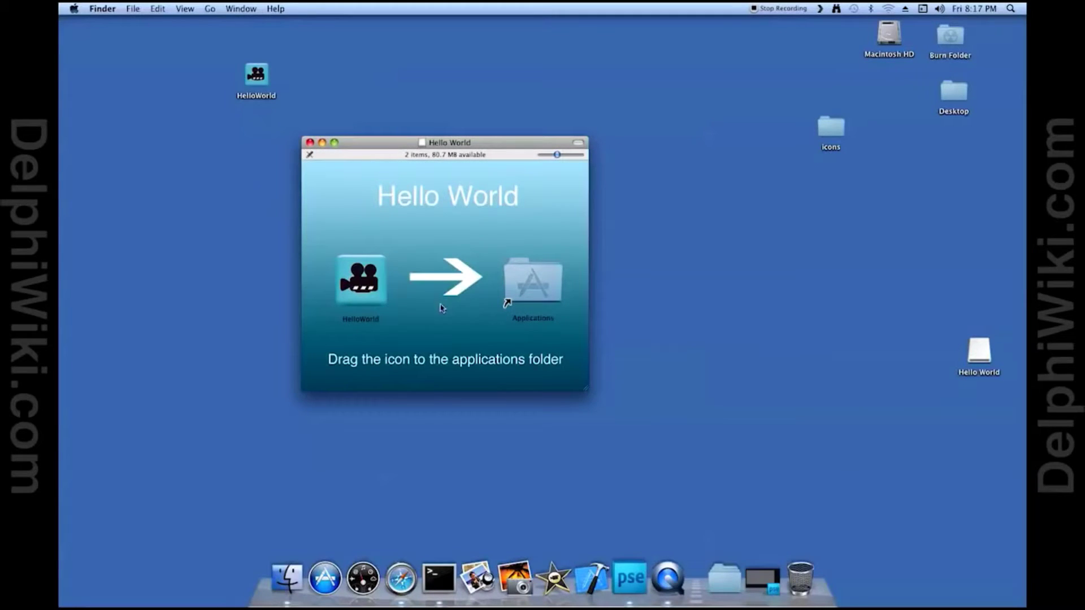
drag(361, 283, 359, 221)
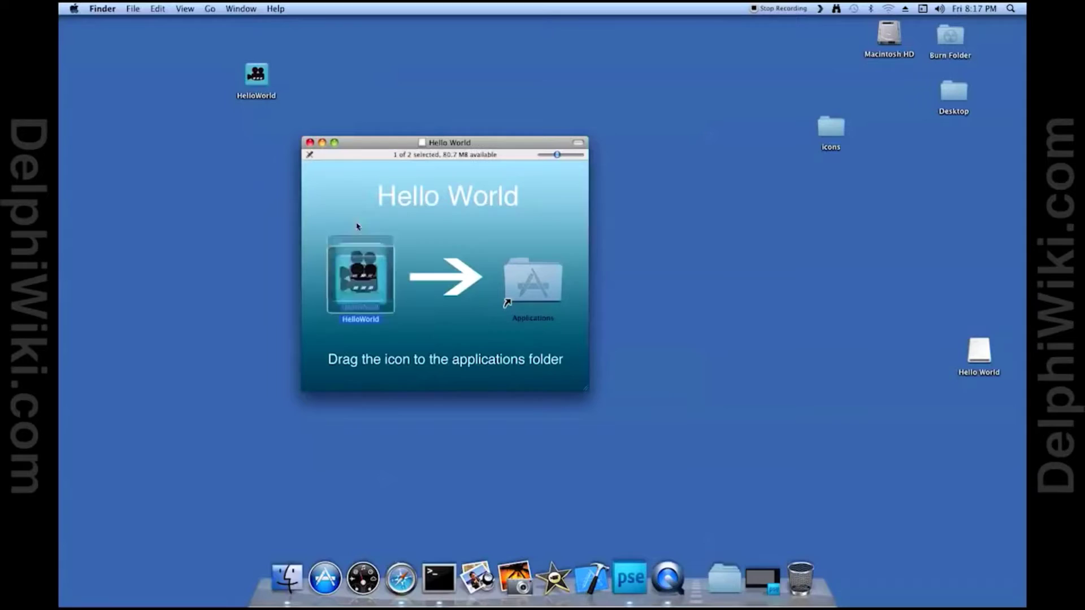
drag(542, 283, 512, 238)
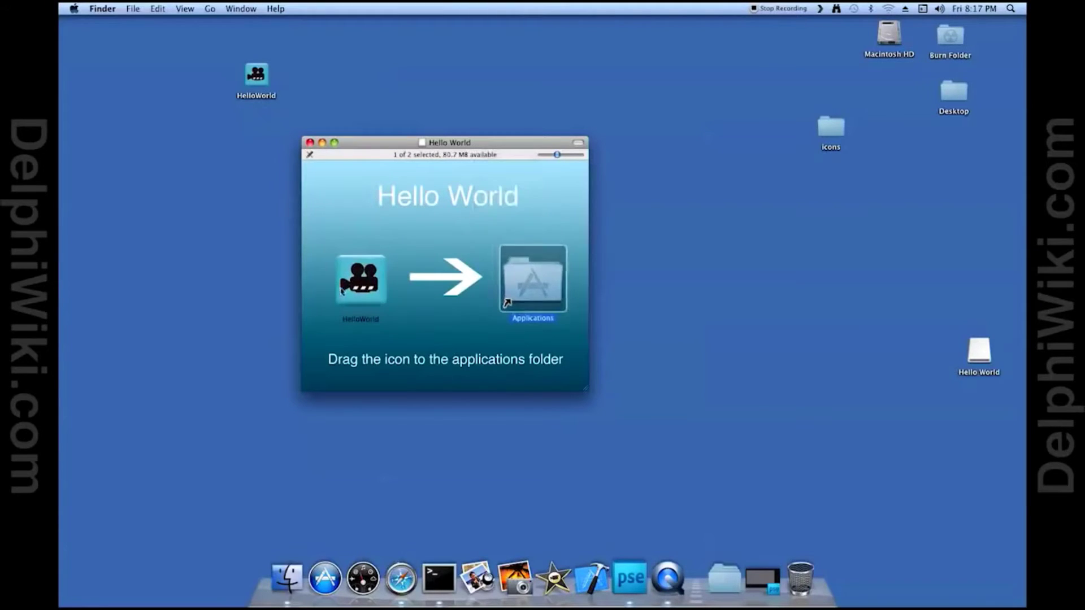
drag(362, 283, 364, 215)
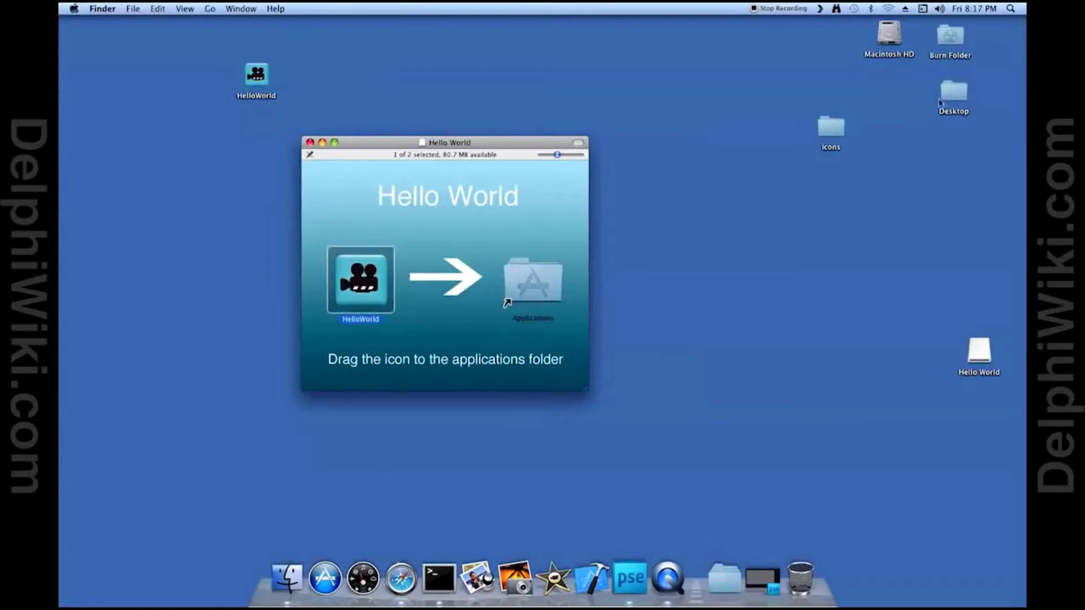
drag(843, 141, 473, 243)
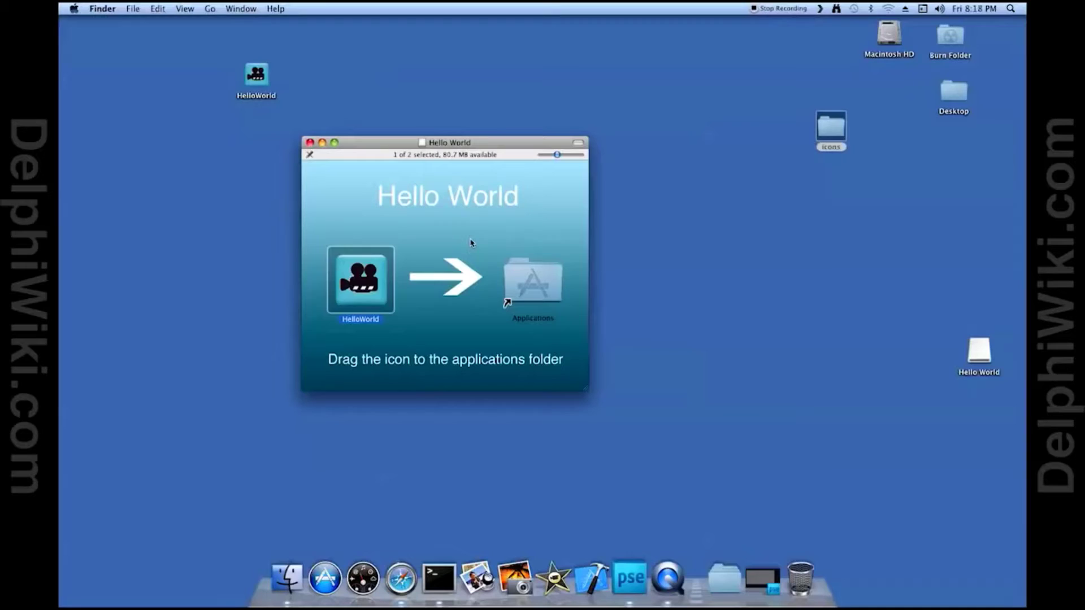
click(470, 243)
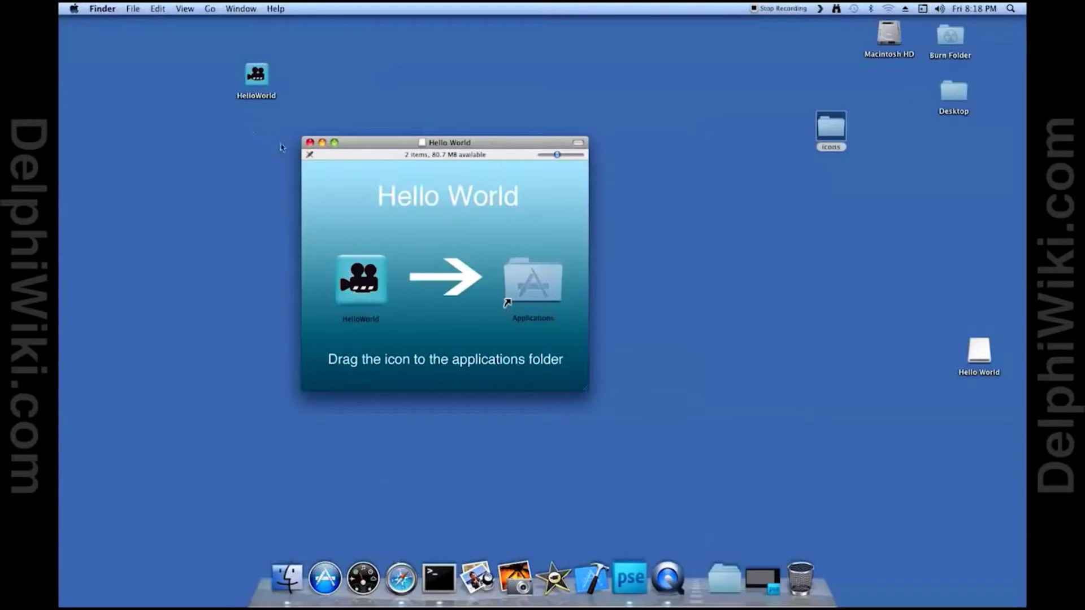
Step: Close the disk window, eject the Hello World disk, and trash HelloWorld-1.0.0.dmg
click(310, 143)
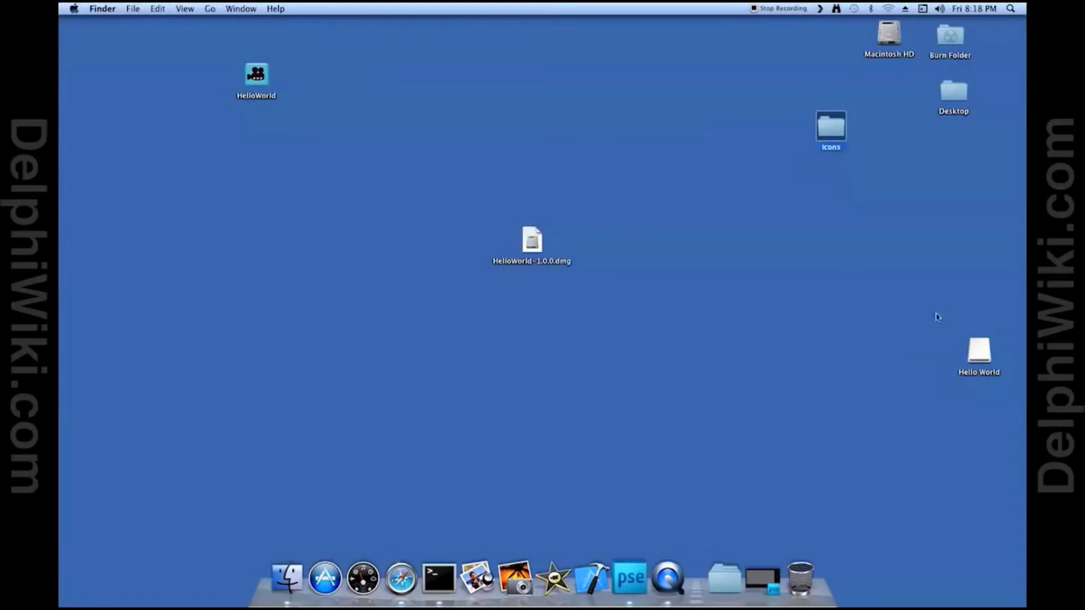
right_click(985, 353)
click(929, 374)
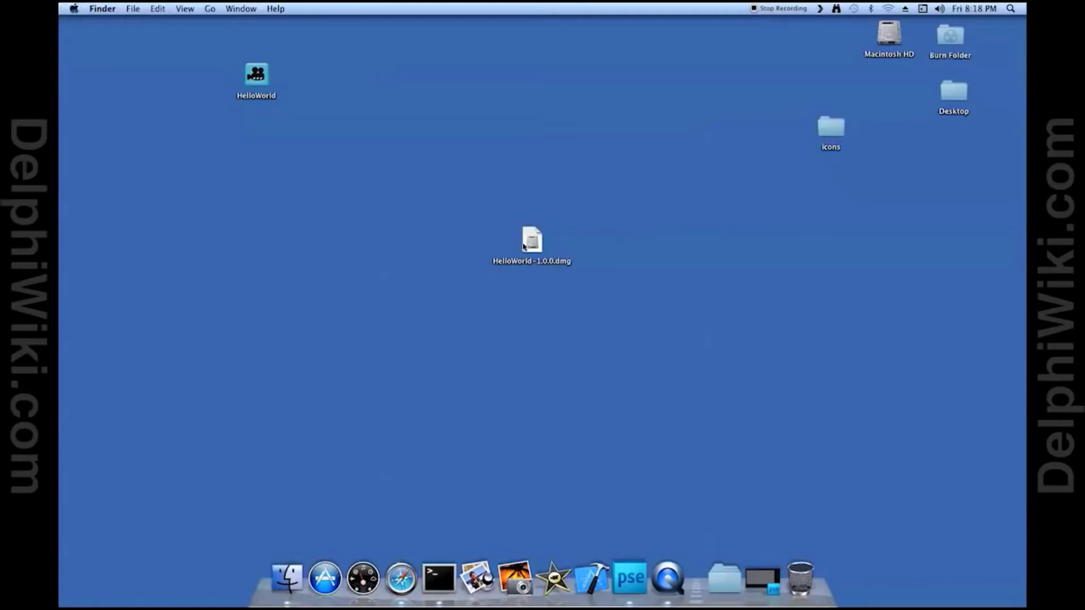
drag(526, 244, 801, 572)
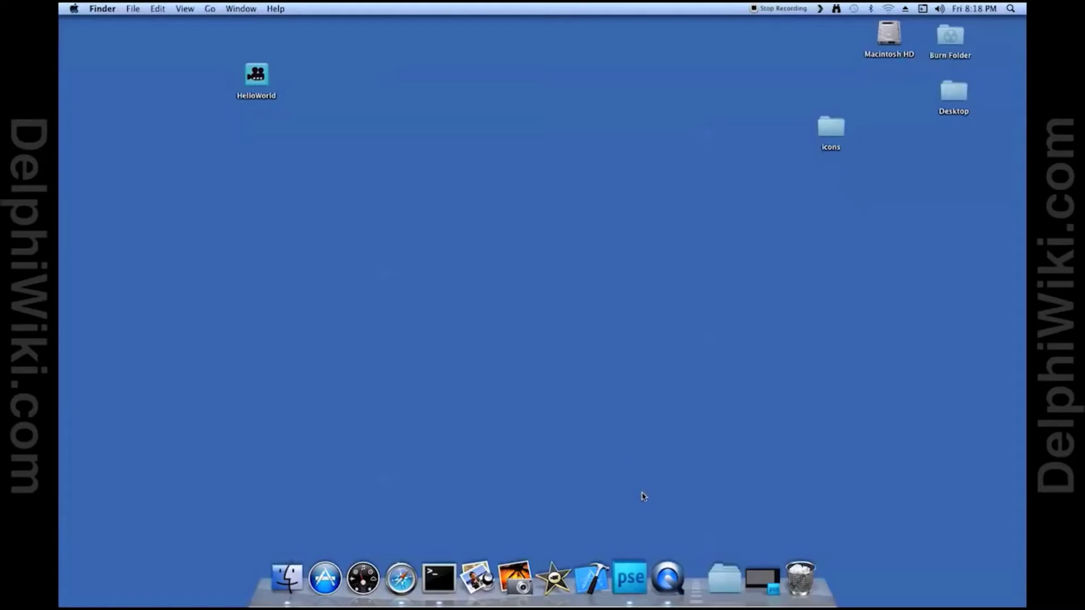
Step: Launch Photoshop Elements and create a blank 500 × 400 pixel image with Transparent background contents
click(631, 582)
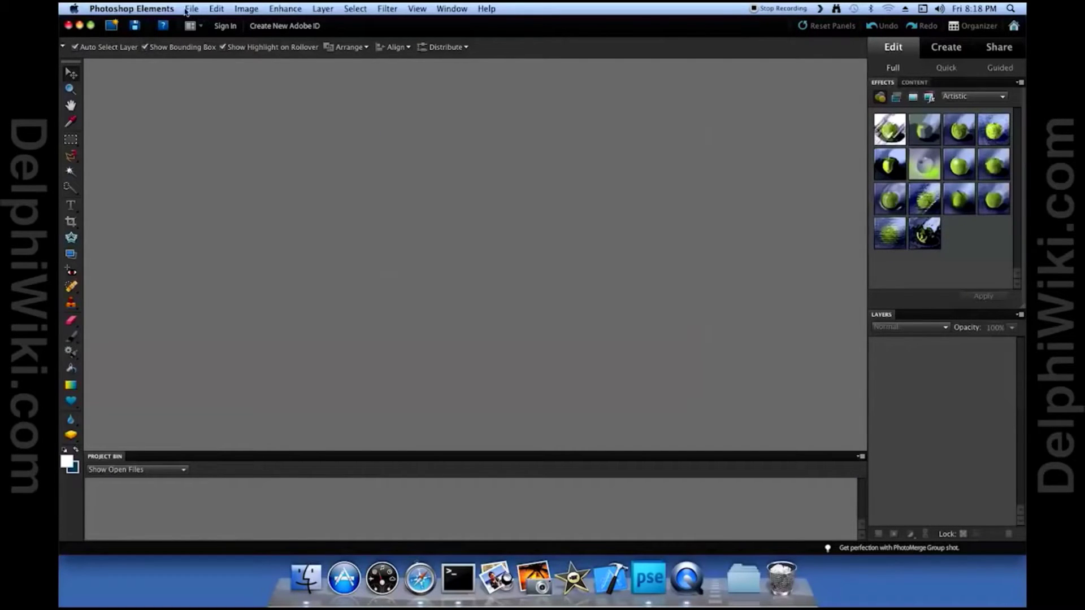
click(187, 9)
mouse_move(202, 24)
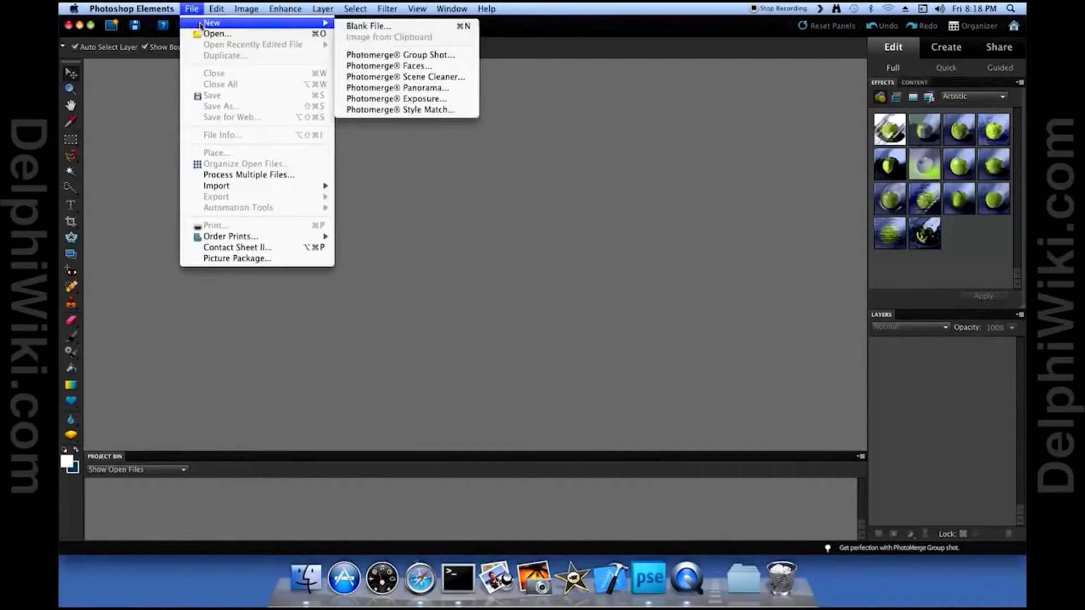
click(362, 26)
key(Tab)
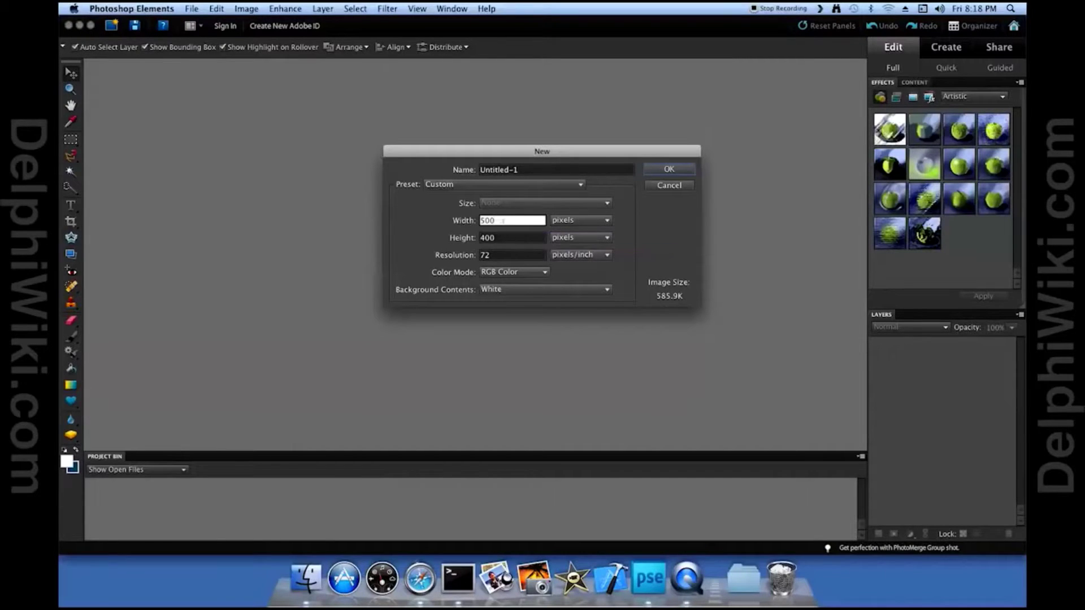
key(Tab)
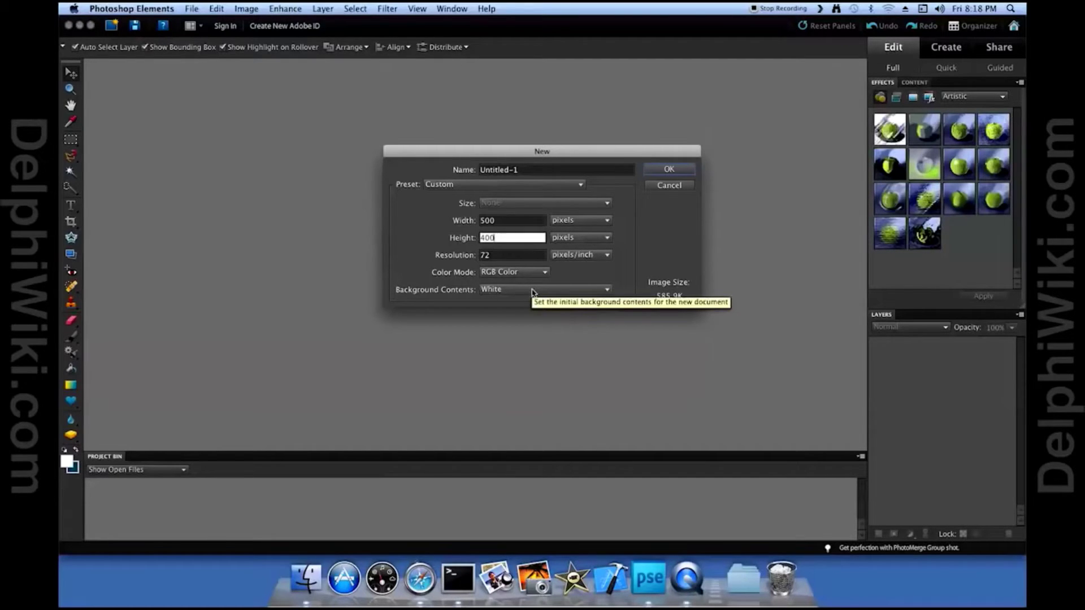
click(532, 292)
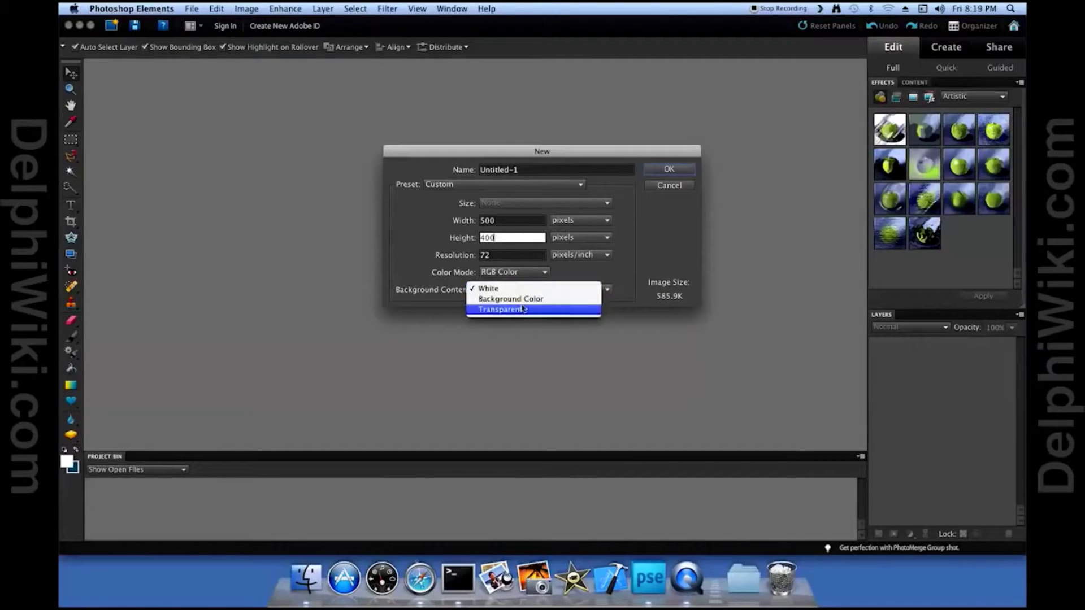
click(523, 308)
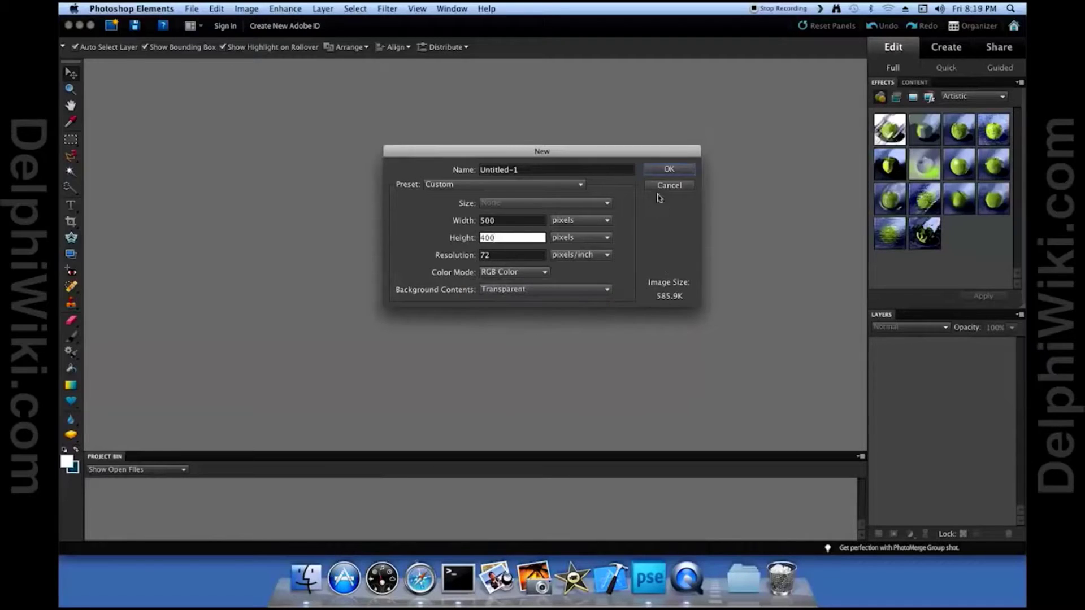
click(659, 171)
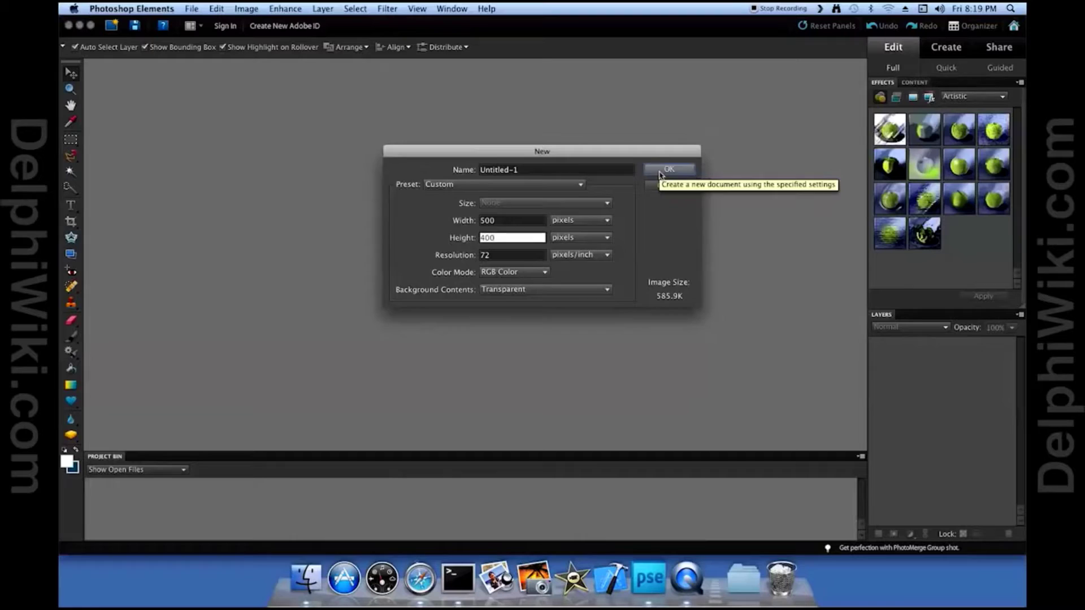
click(660, 171)
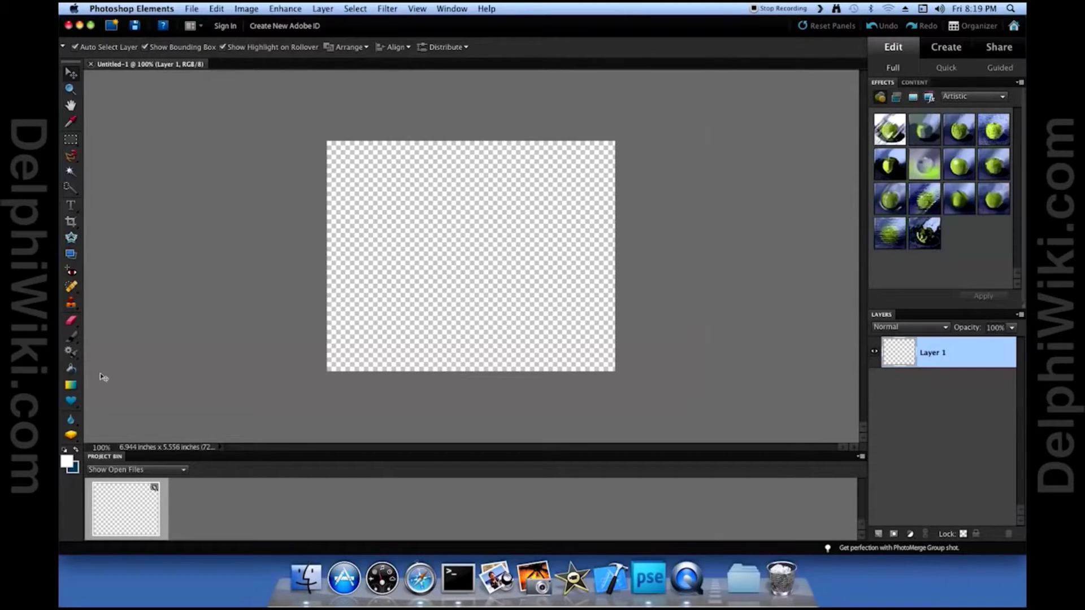
Step: Set foreground to light blue #9de2ff and background to dark blue #014c6b, then drag a top-to-bottom gradient
click(67, 462)
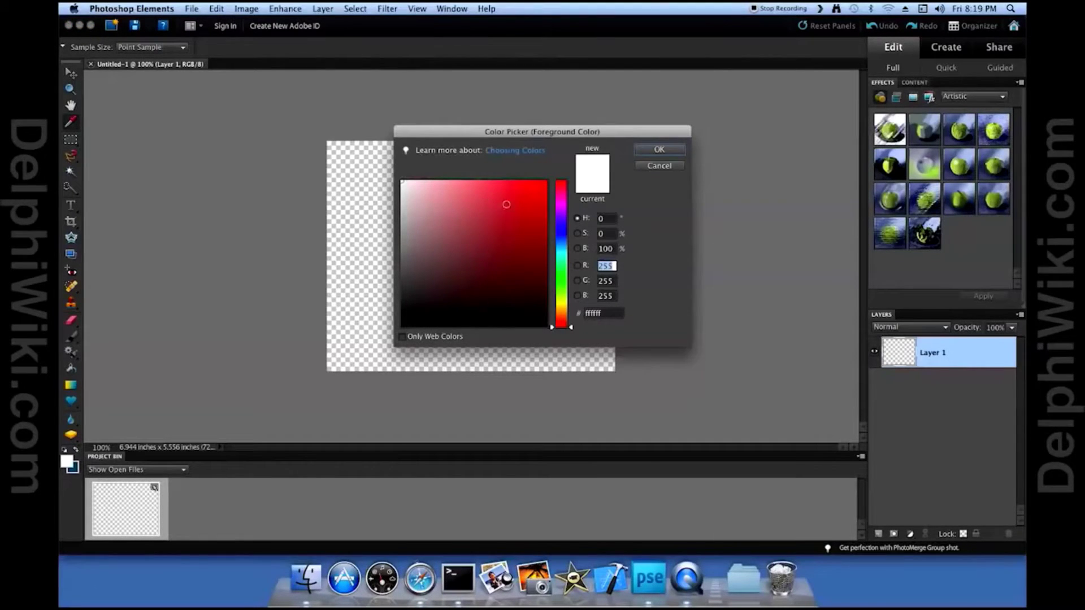
drag(567, 251, 568, 247)
click(458, 182)
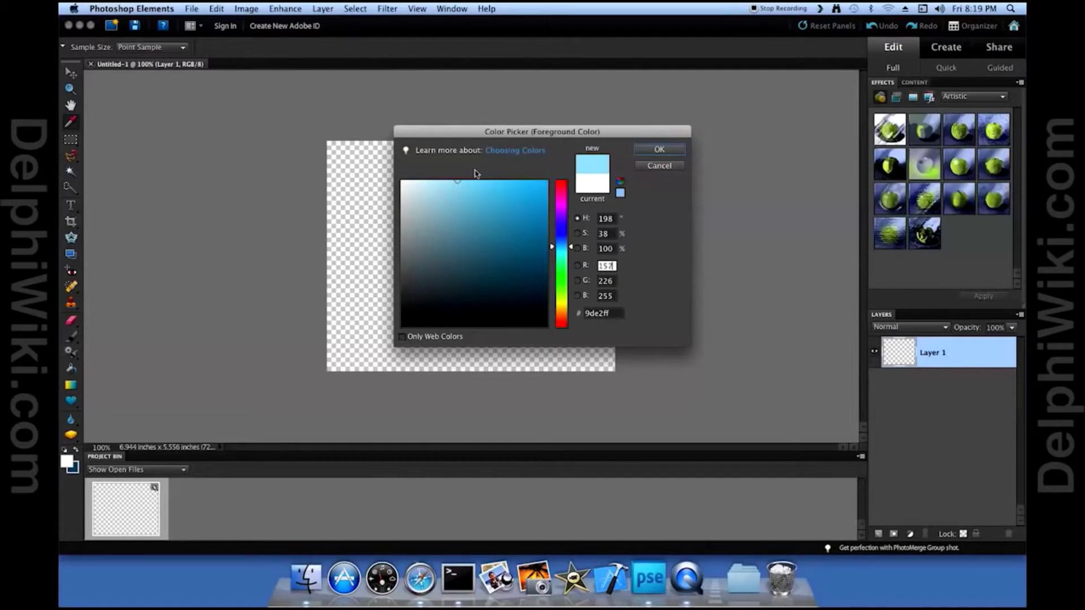
click(651, 152)
click(71, 467)
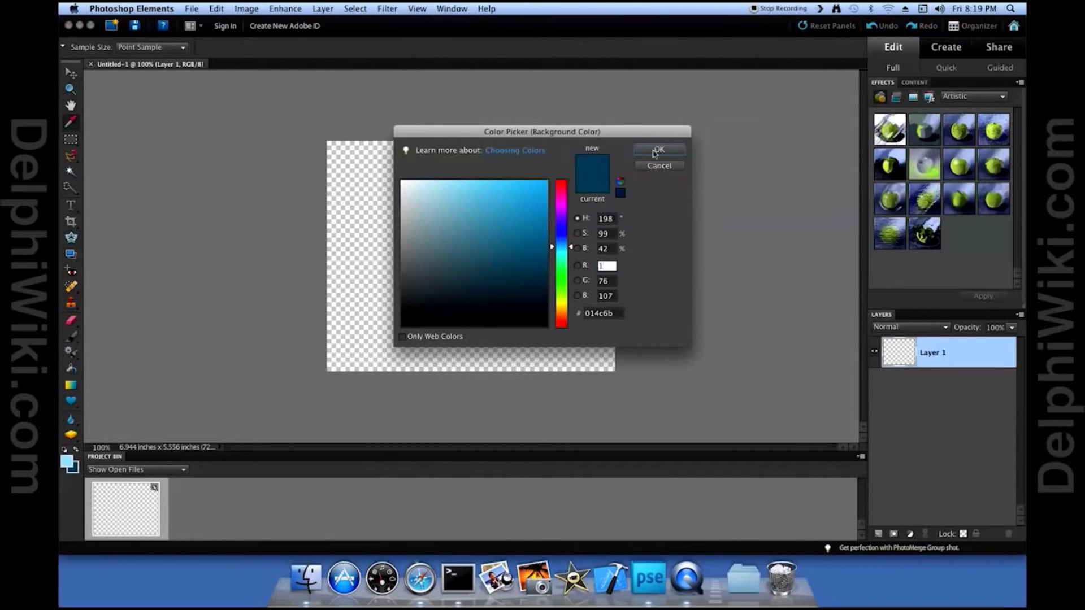
click(654, 150)
click(72, 386)
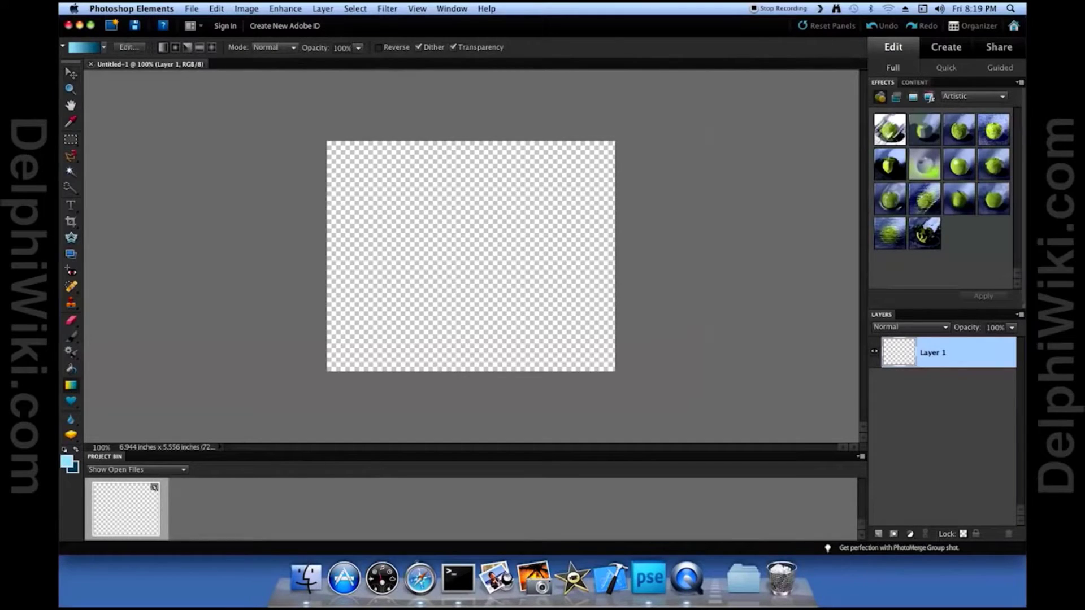
drag(425, 142, 419, 382)
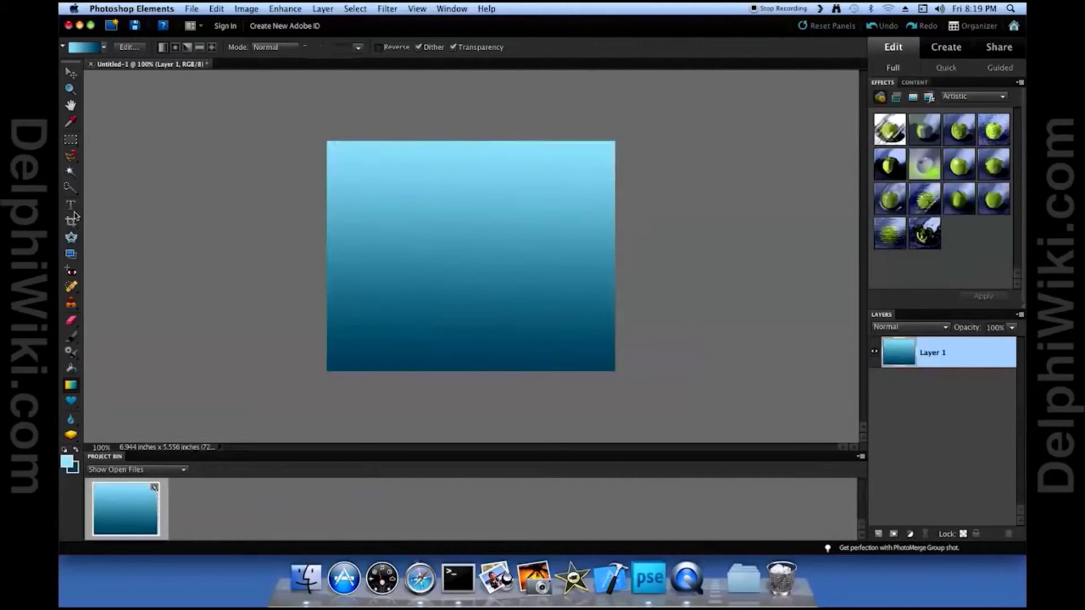
Step: Add white 48 pt 'Hello World' text centred near the top of the gradient
click(73, 207)
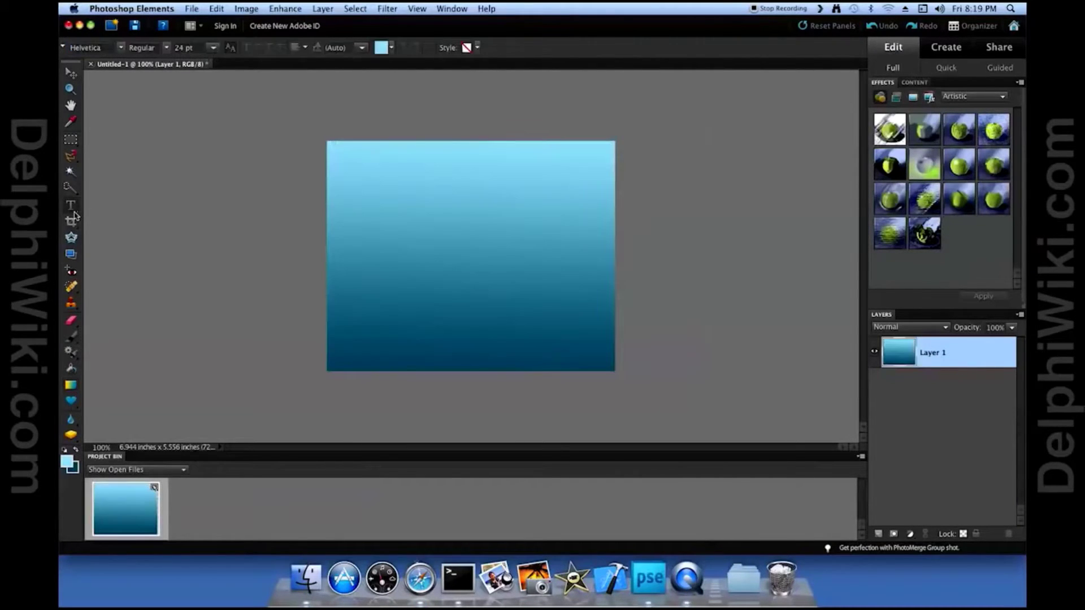
click(391, 49)
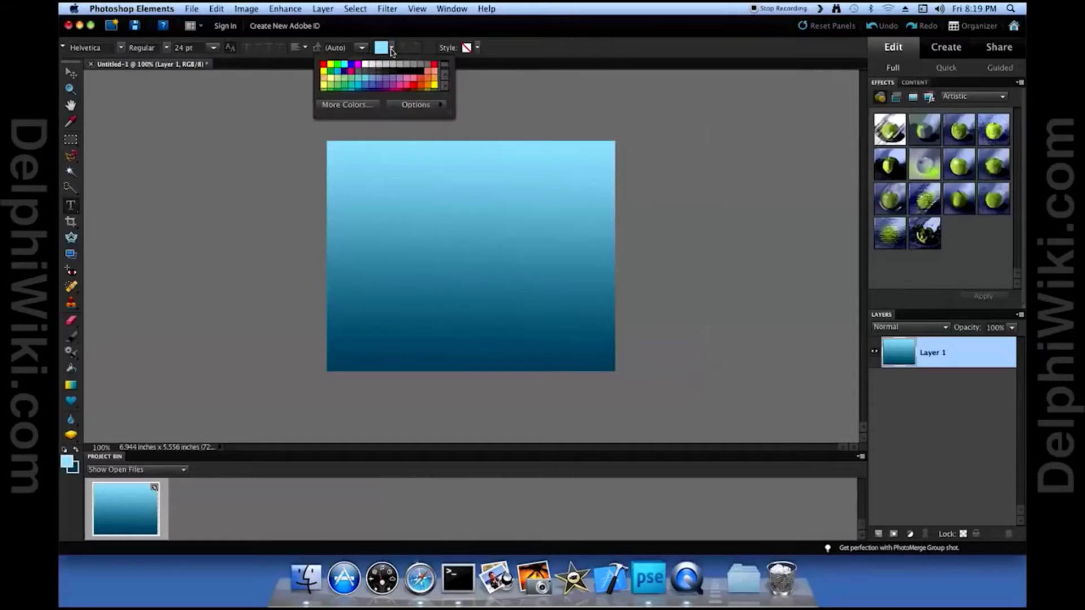
click(366, 63)
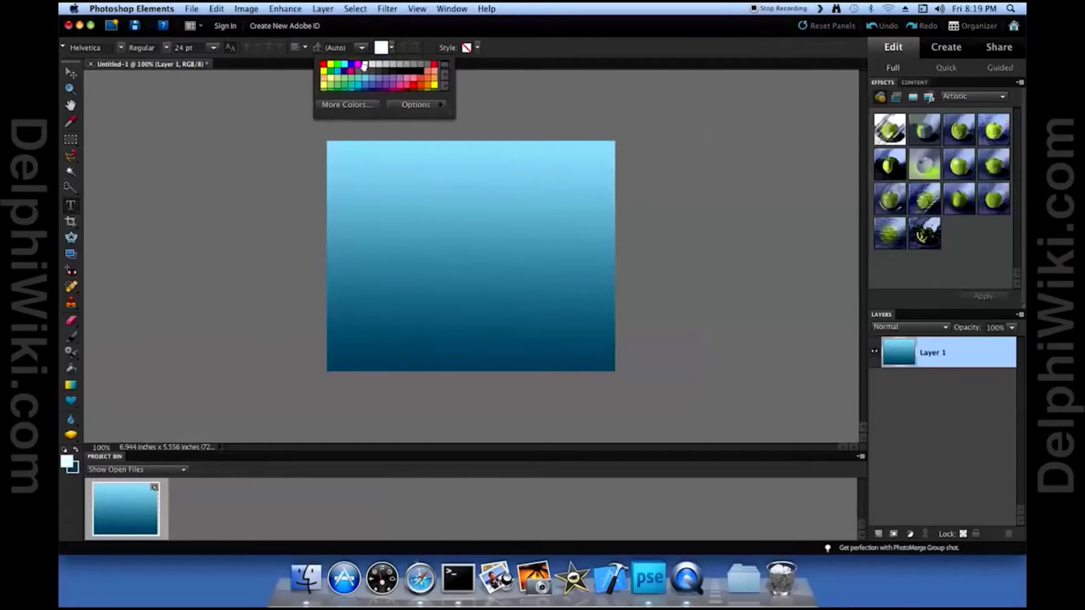
click(213, 47)
click(213, 48)
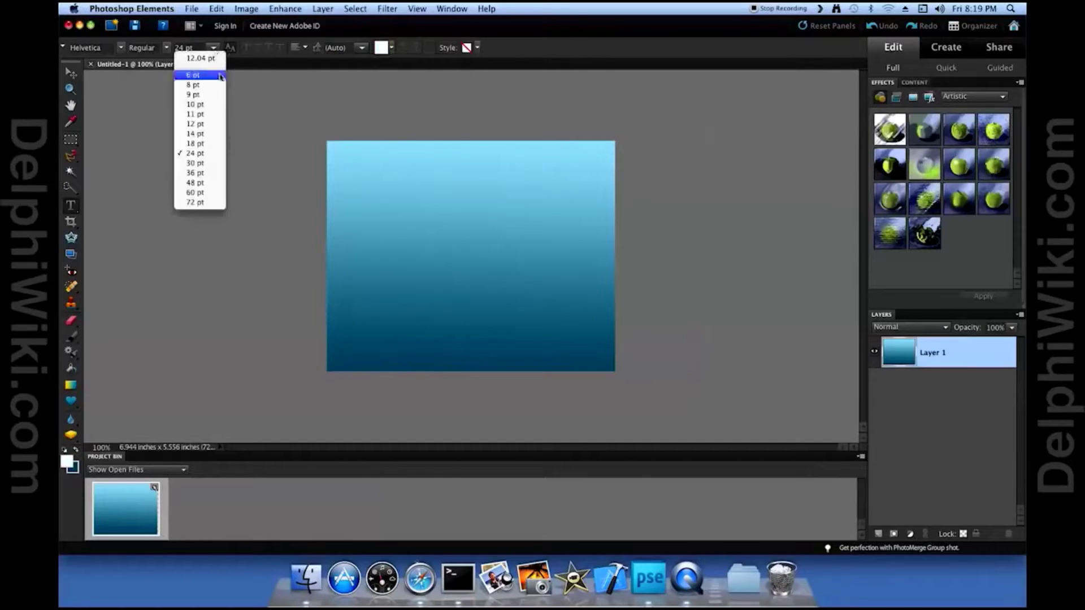
click(205, 184)
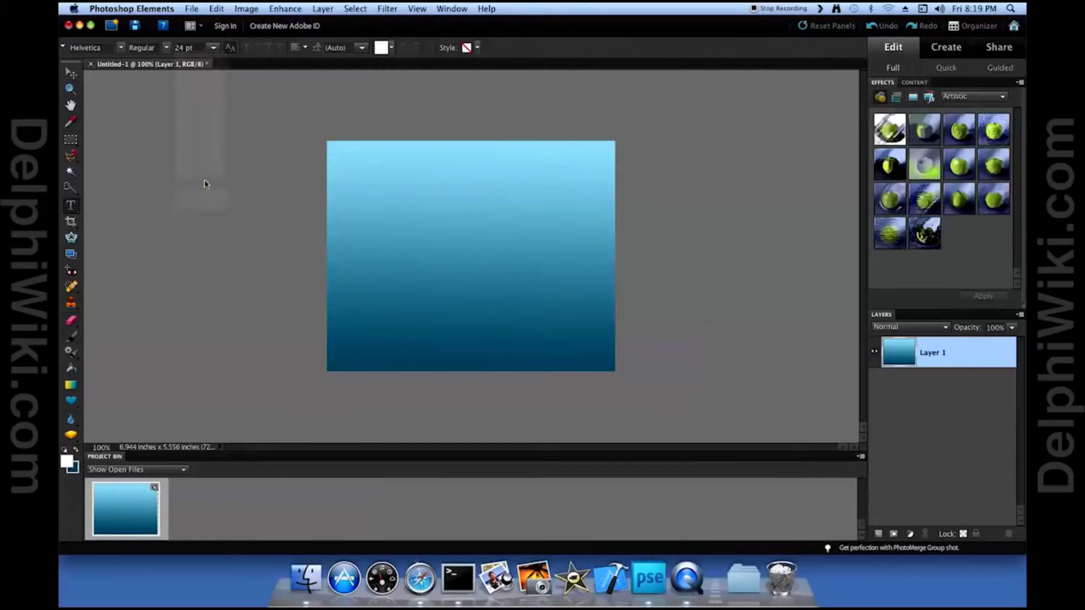
click(392, 186)
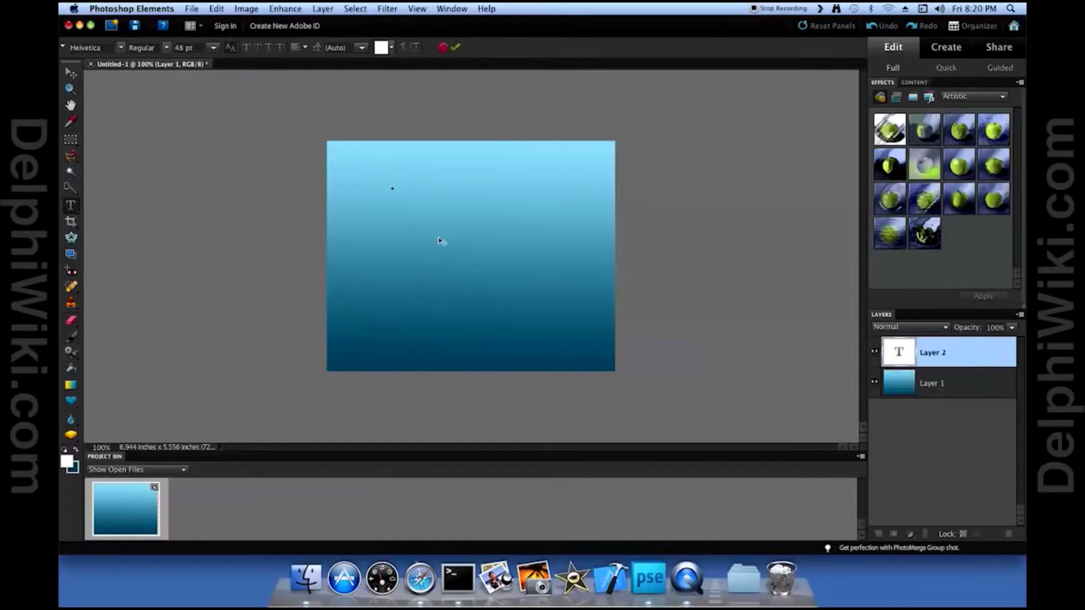
text(Hel)
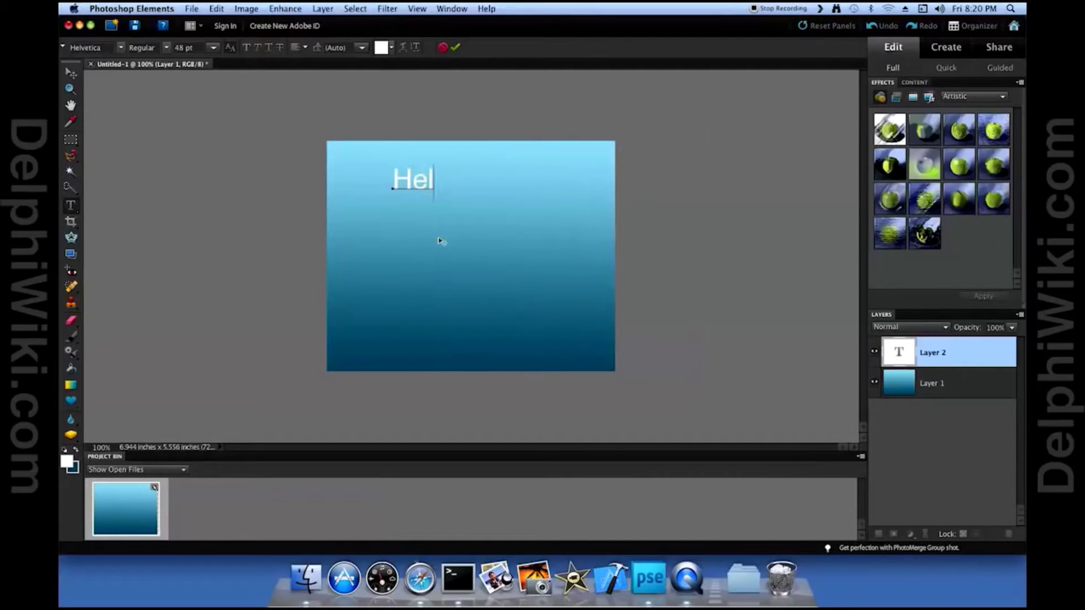
text(lo Wor)
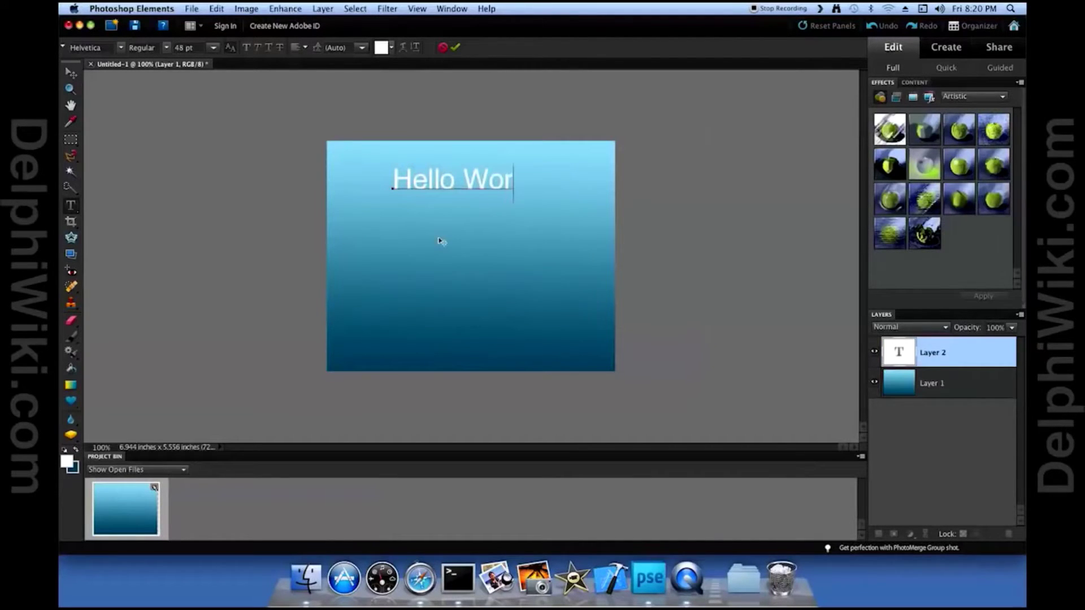
text(ld)
click(72, 74)
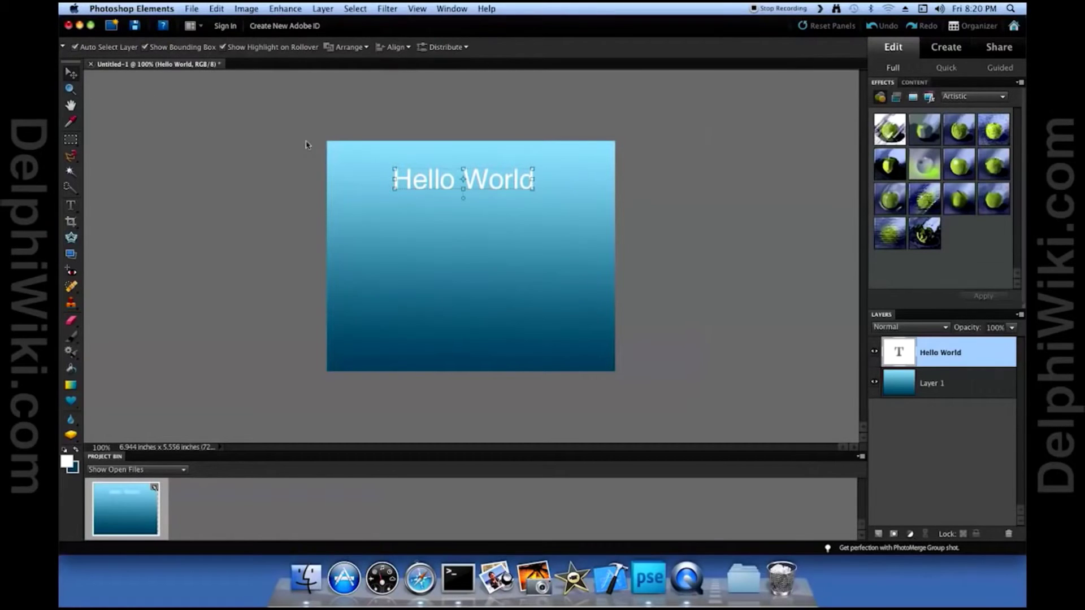
drag(434, 188, 436, 184)
click(96, 263)
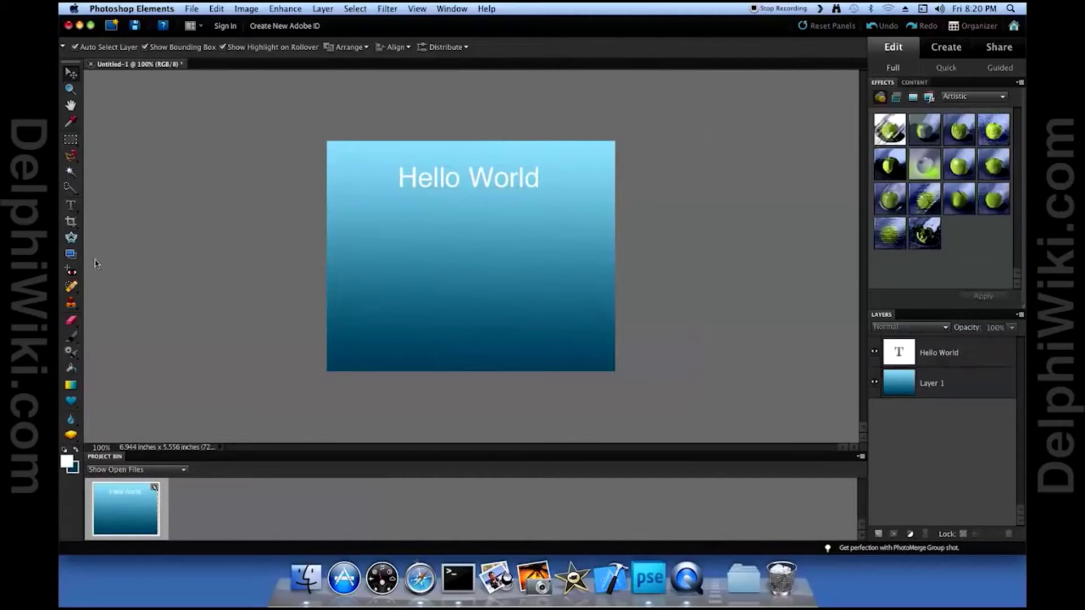
Step: Add 24 pt 'Drag the icon to the applications folder' text centred near the bottom
click(71, 205)
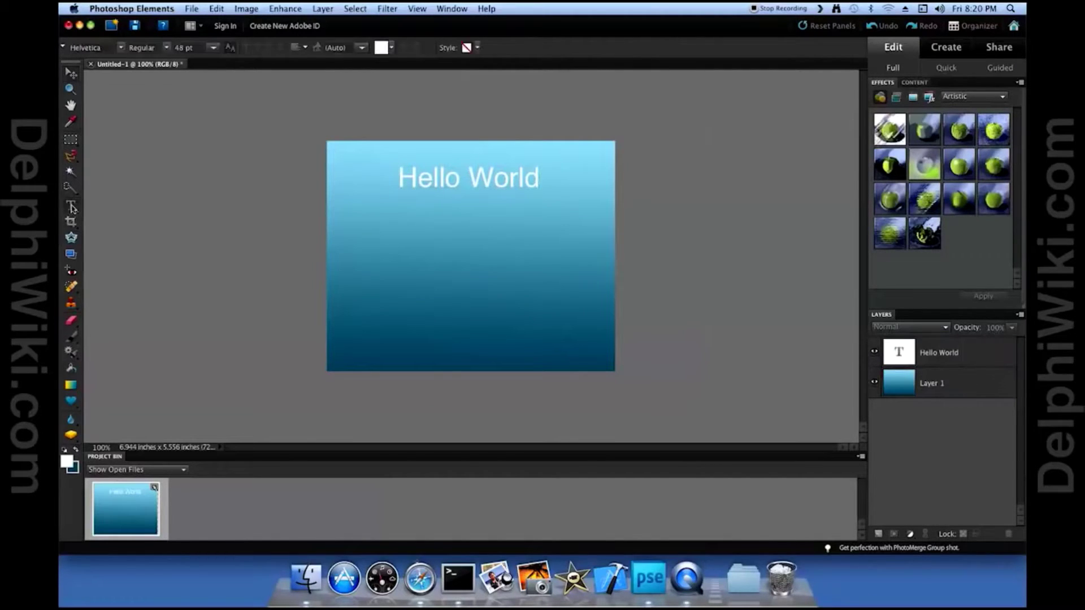
click(213, 50)
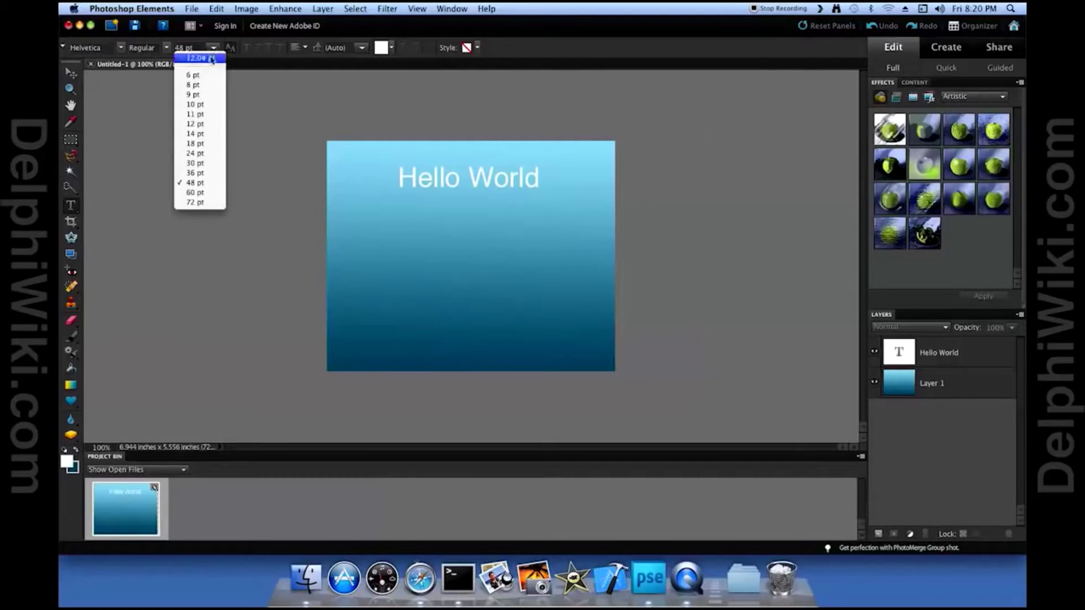
click(198, 153)
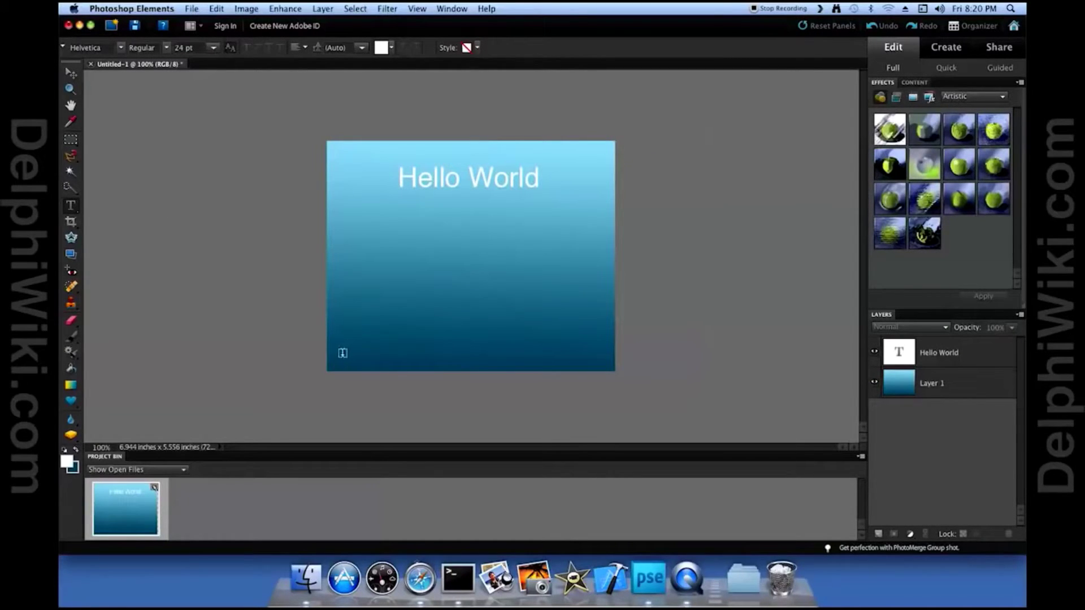
click(342, 352)
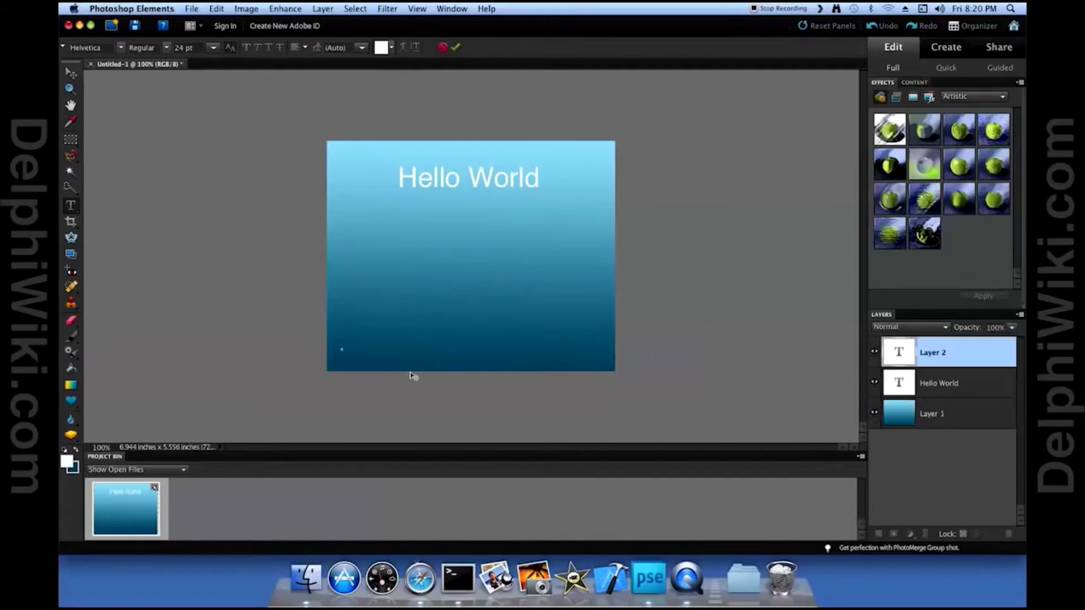
text(Drag the icon to )
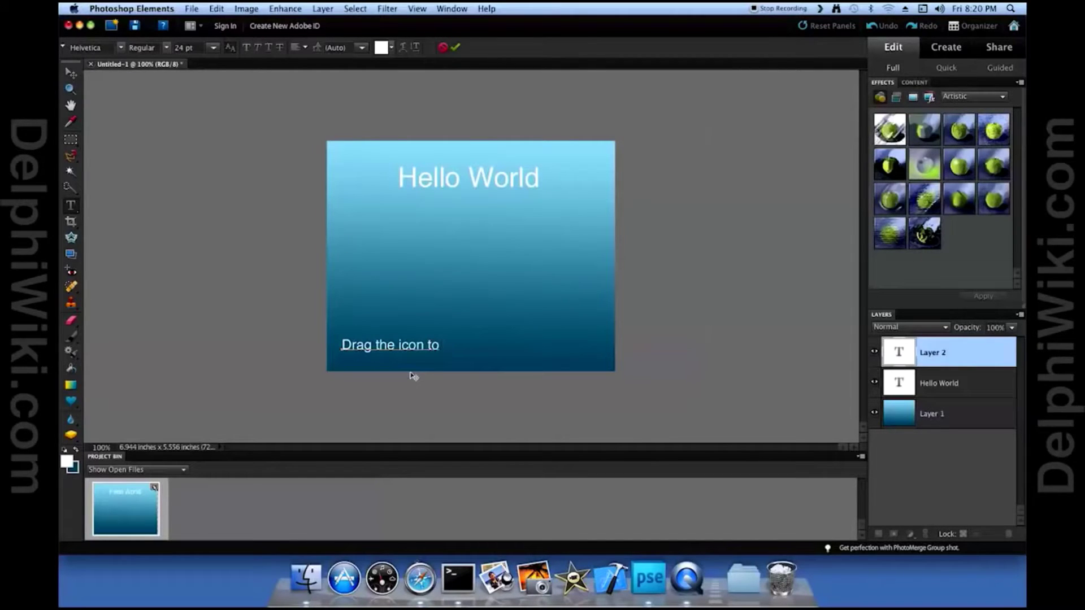
text(the applicati)
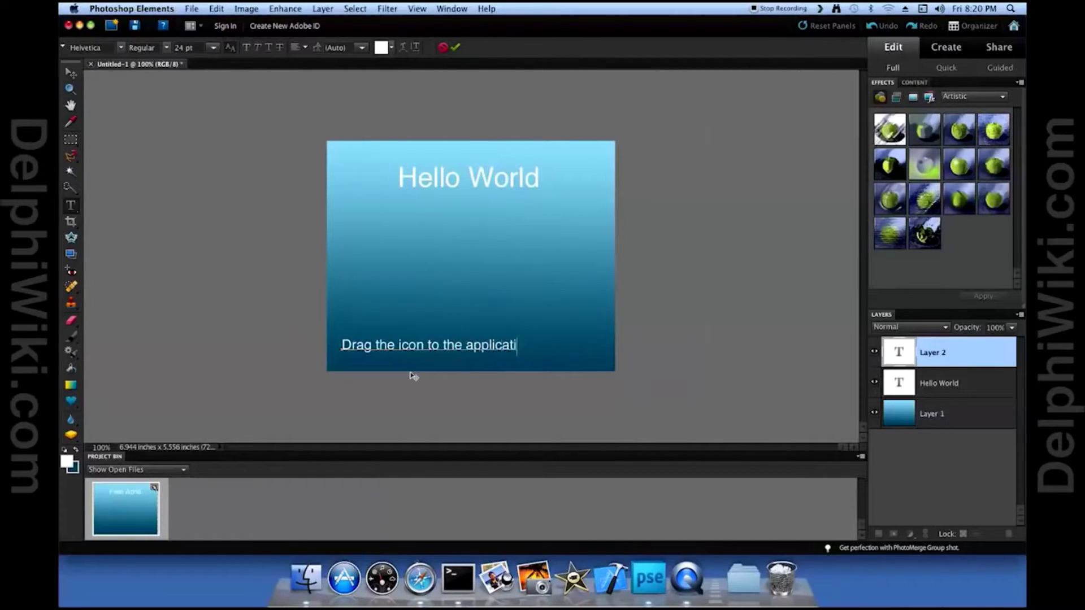
text(ons folder)
click(70, 74)
drag(446, 345, 452, 351)
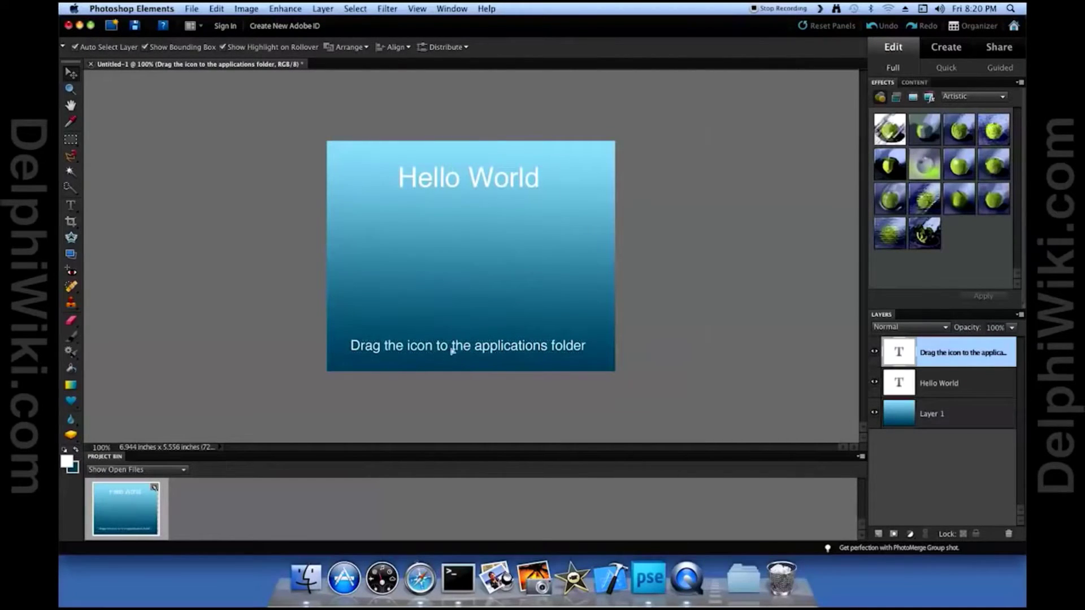
Step: Draw a white right-pointing arrow custom shape in the middle of the canvas
click(252, 228)
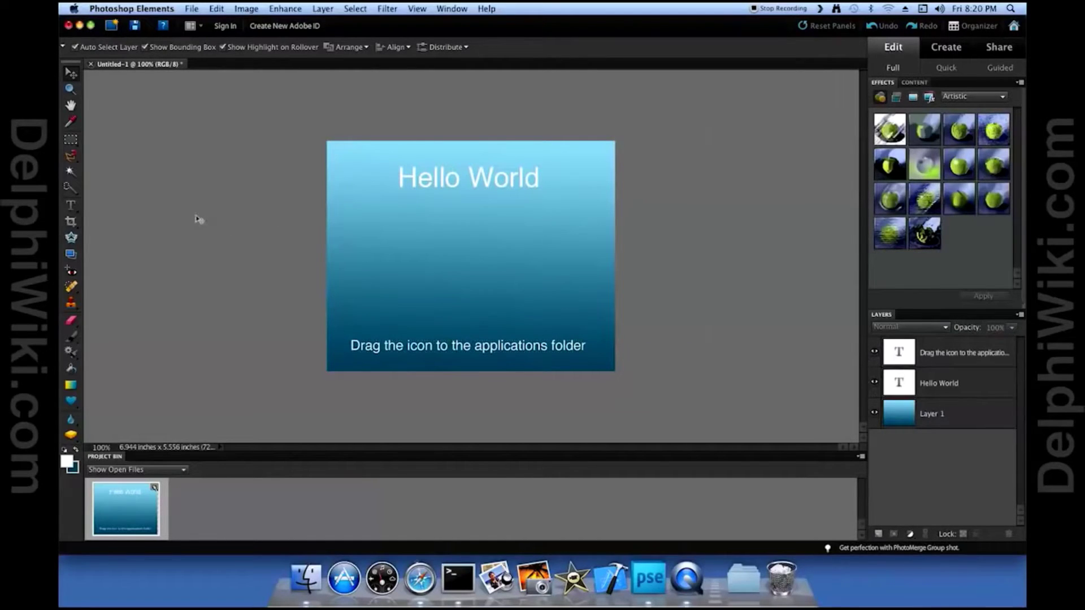
click(74, 403)
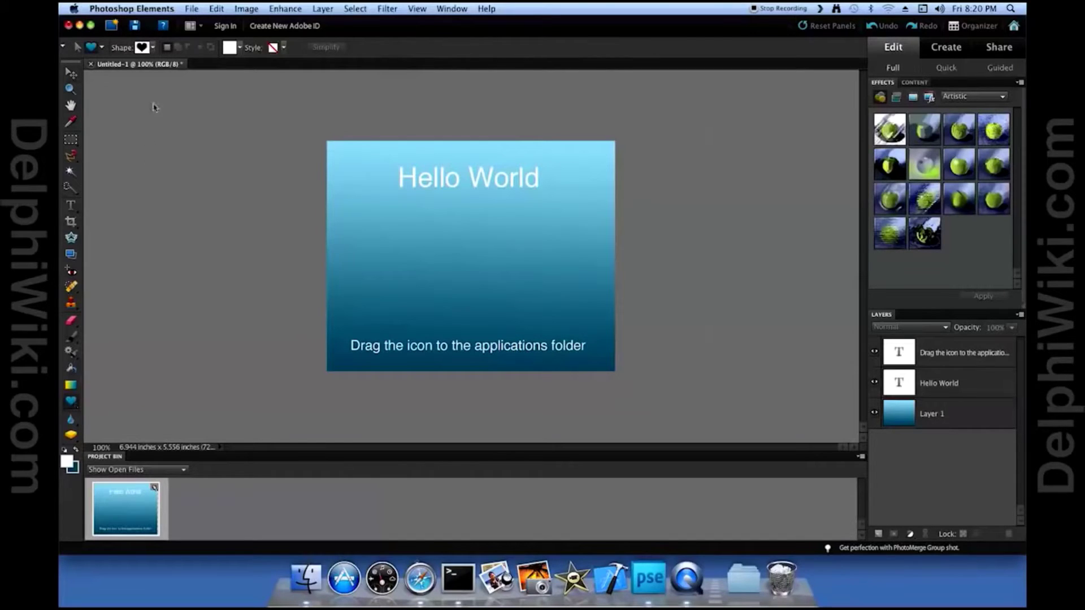
click(154, 49)
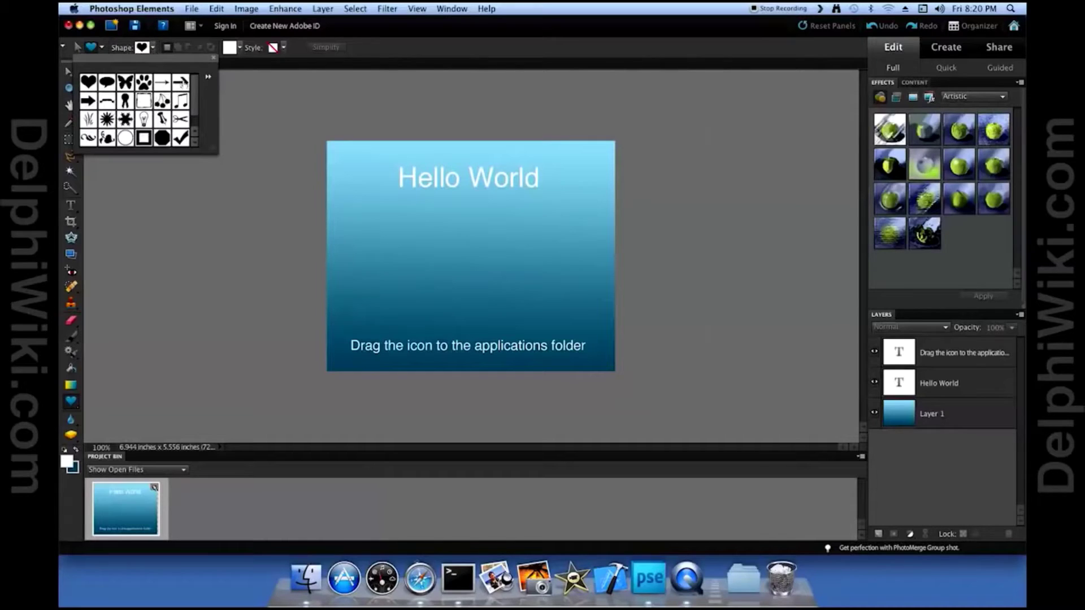
click(181, 82)
drag(428, 243, 495, 258)
key(v)
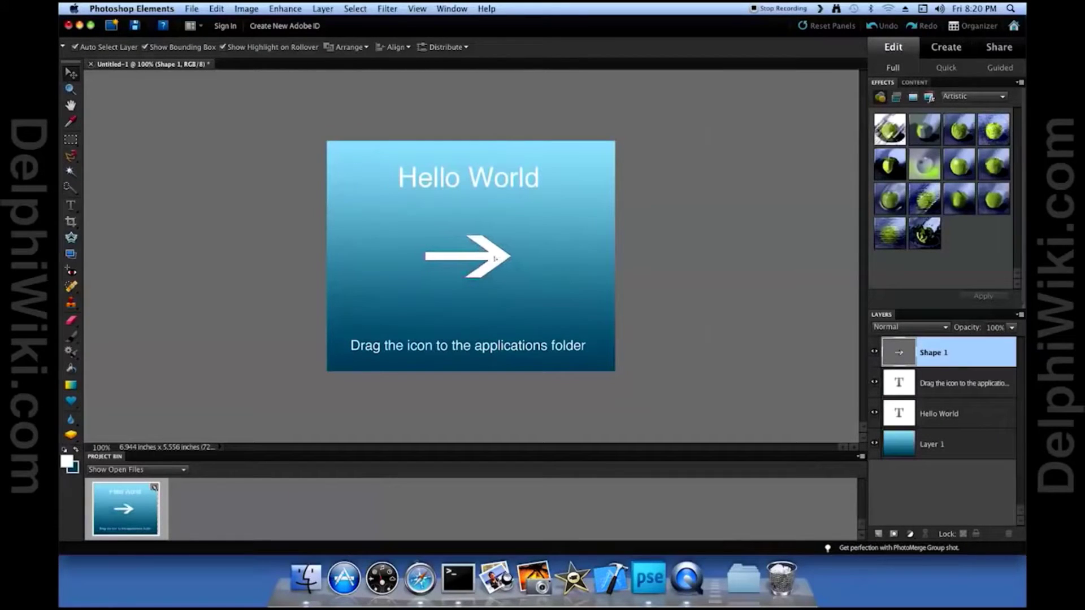
Step: Save the image as PNG named HelloWorld_Background.png with Interlace set to None
click(263, 199)
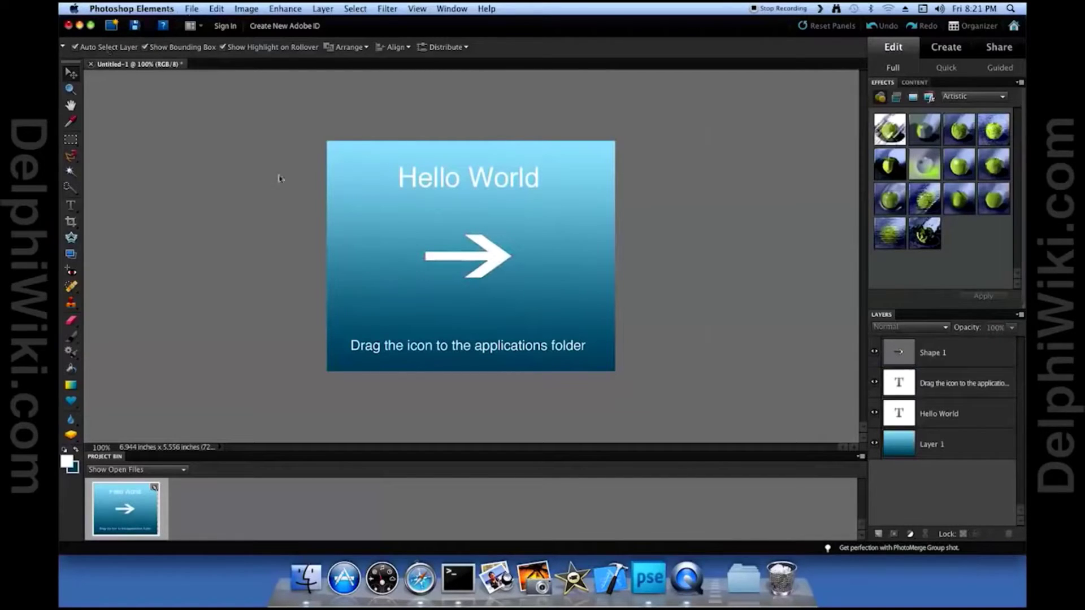
click(186, 10)
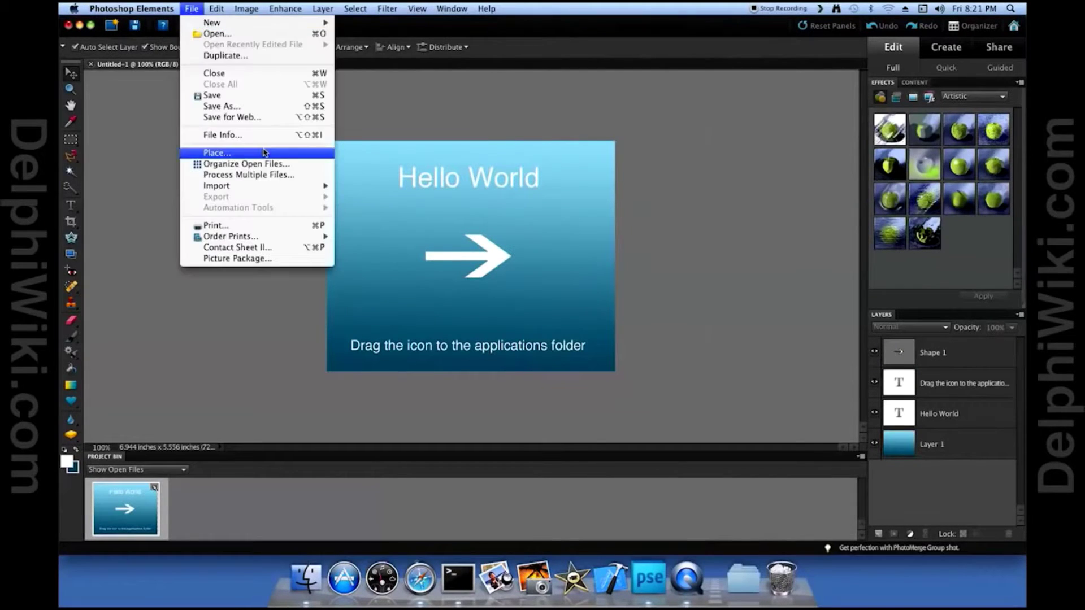
click(256, 106)
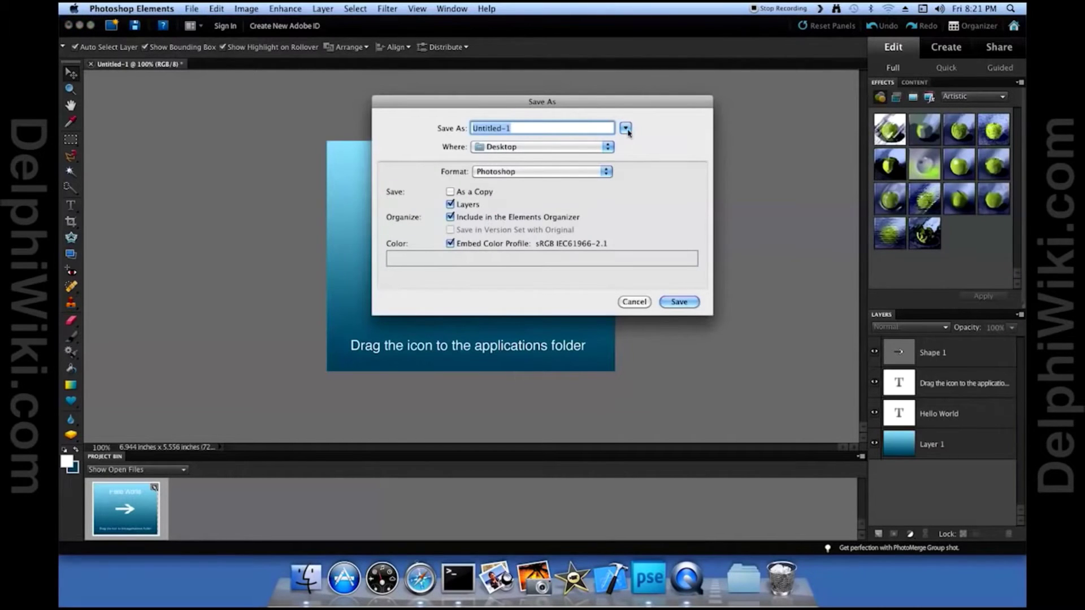
click(605, 172)
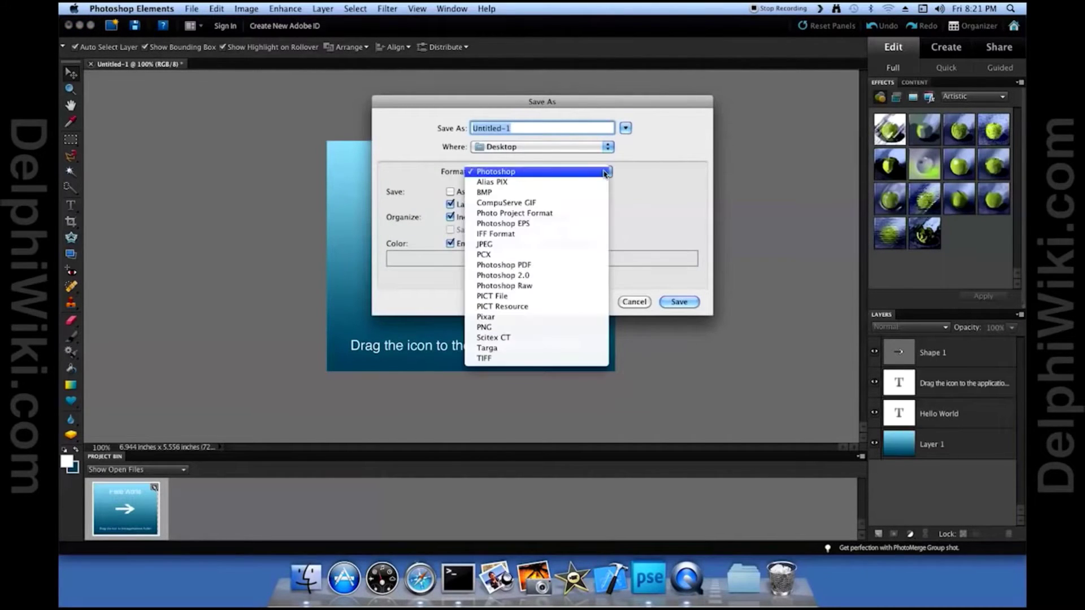
click(509, 327)
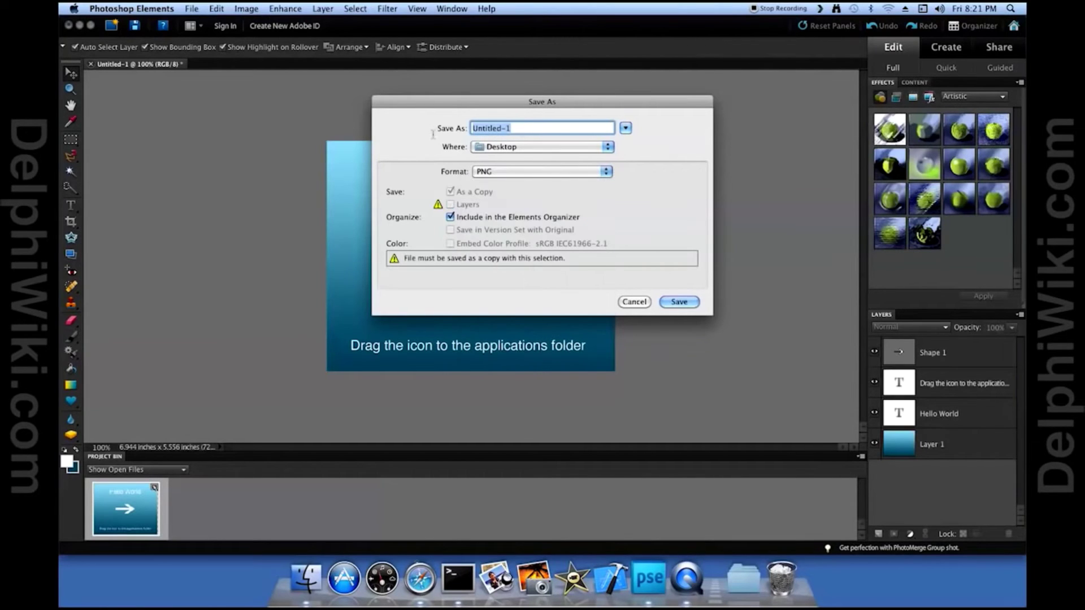
text(HelloWorld_8)
text(ackground.png)
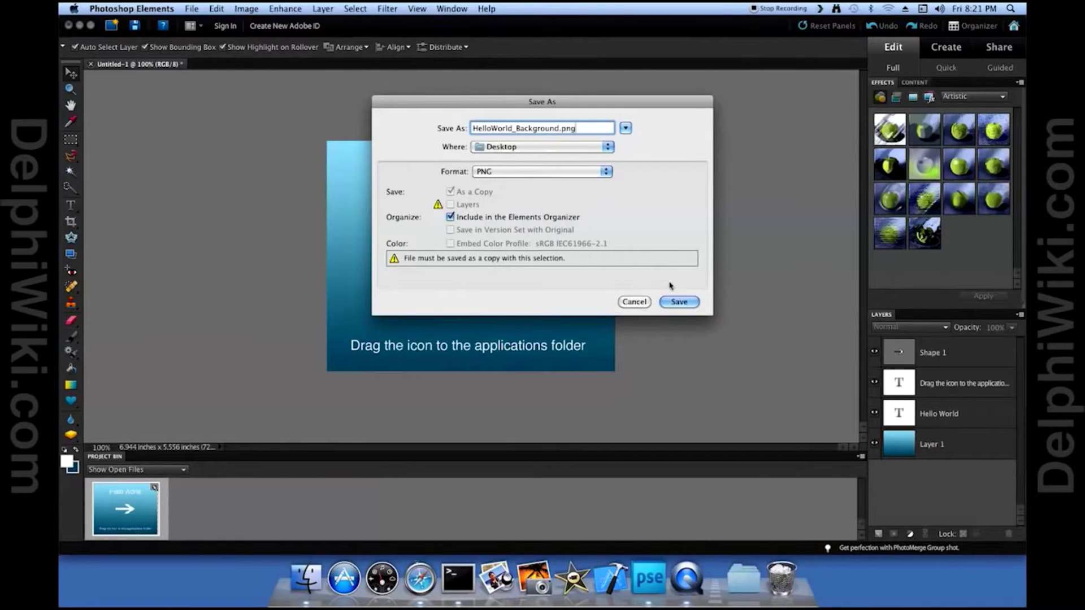
click(680, 303)
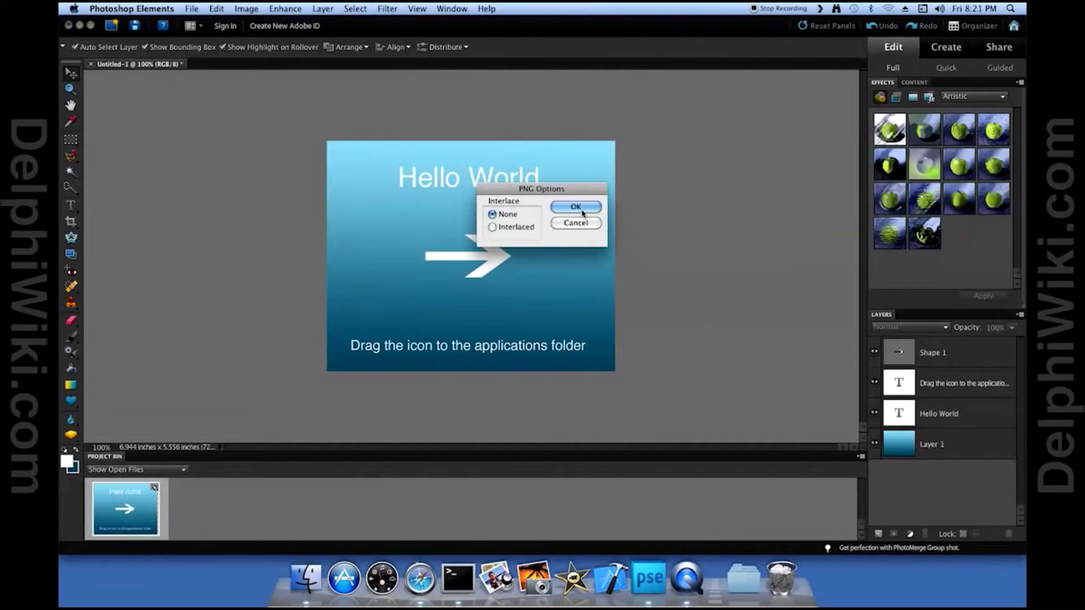
click(577, 208)
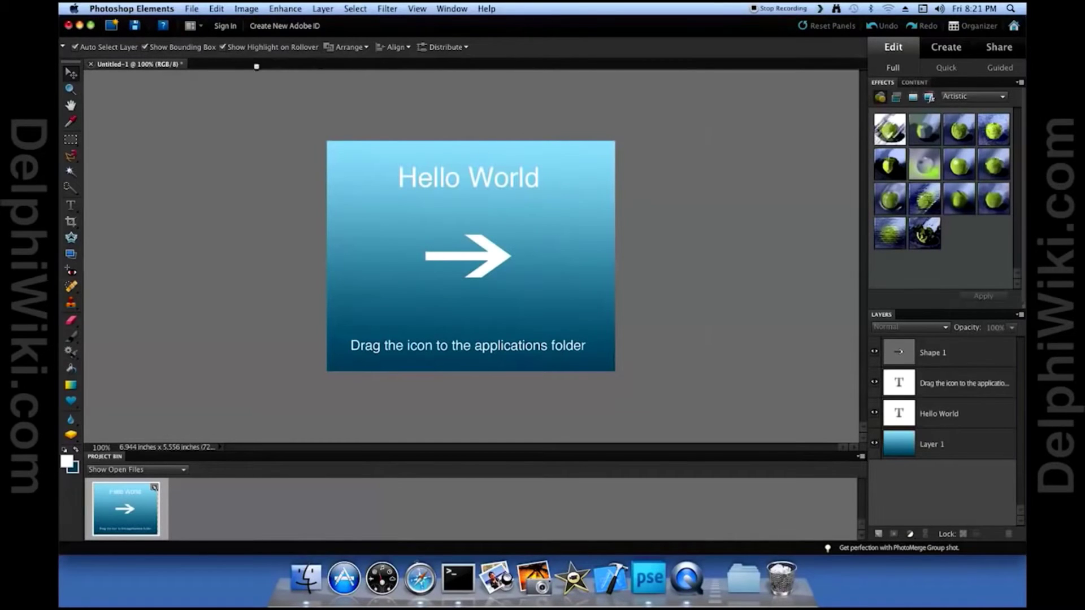
Step: Hide Photoshop Elements and move HelloWorld_Background.png to the middle of the desktop
key(super+h)
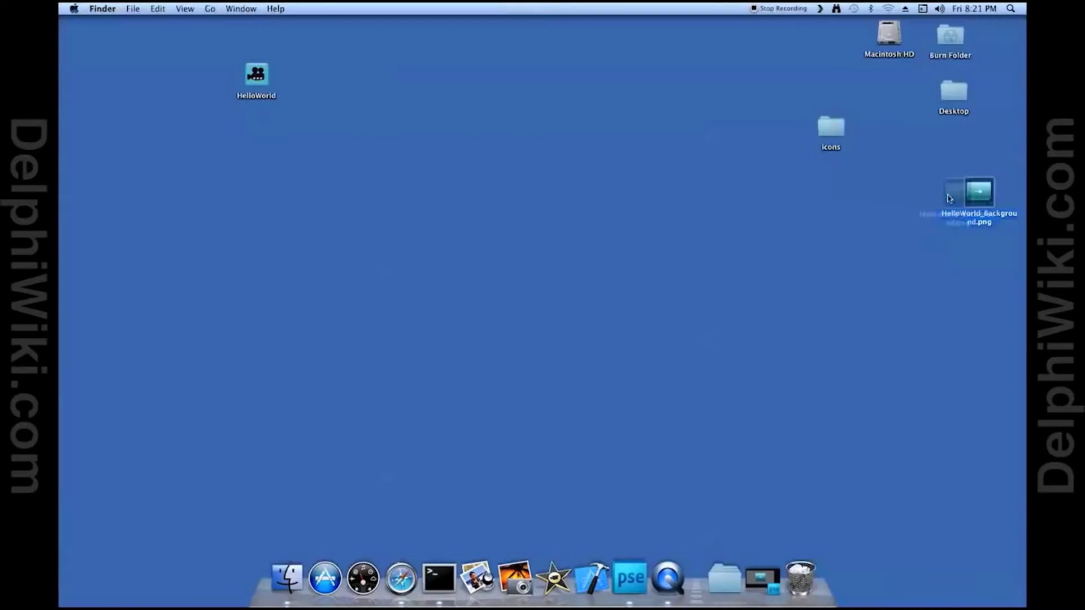
drag(968, 193, 531, 195)
click(553, 325)
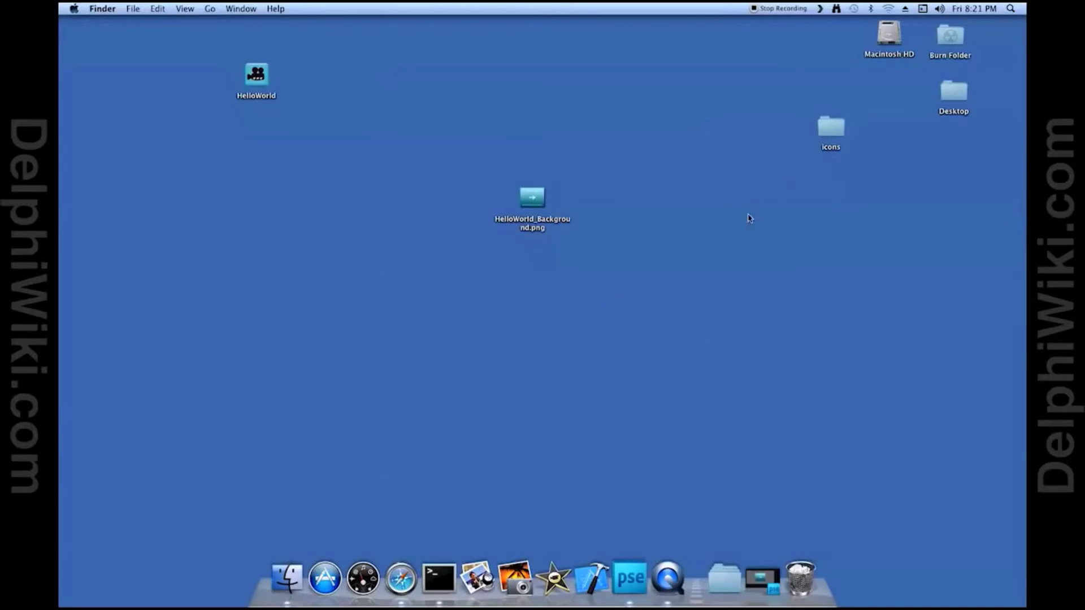
Step: Browse Macintosh HD > Applications > Utilities and launch Disk Utility
click(892, 40)
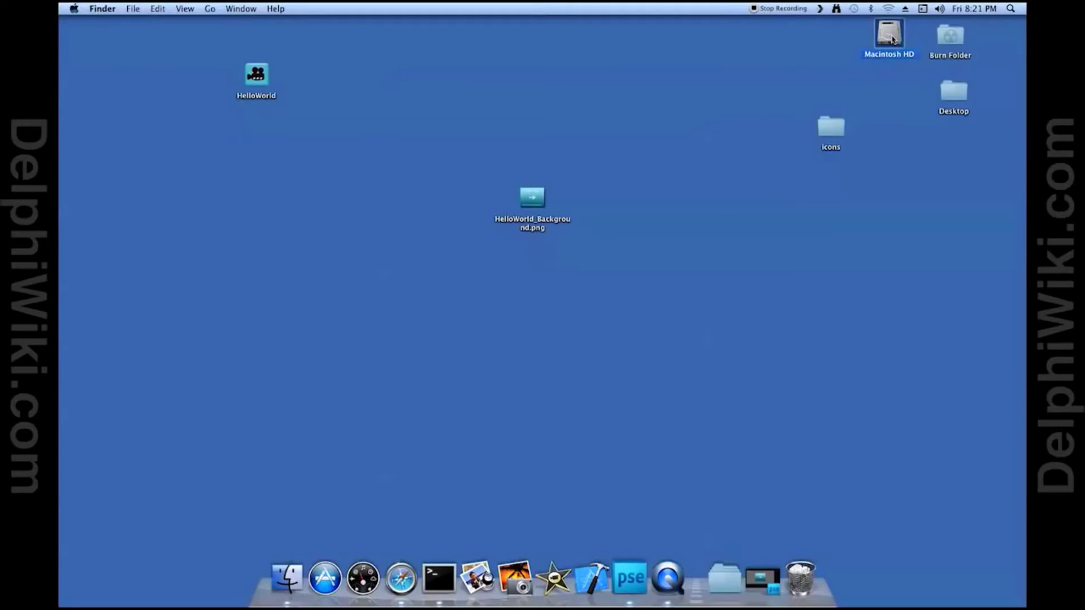
double_click(892, 40)
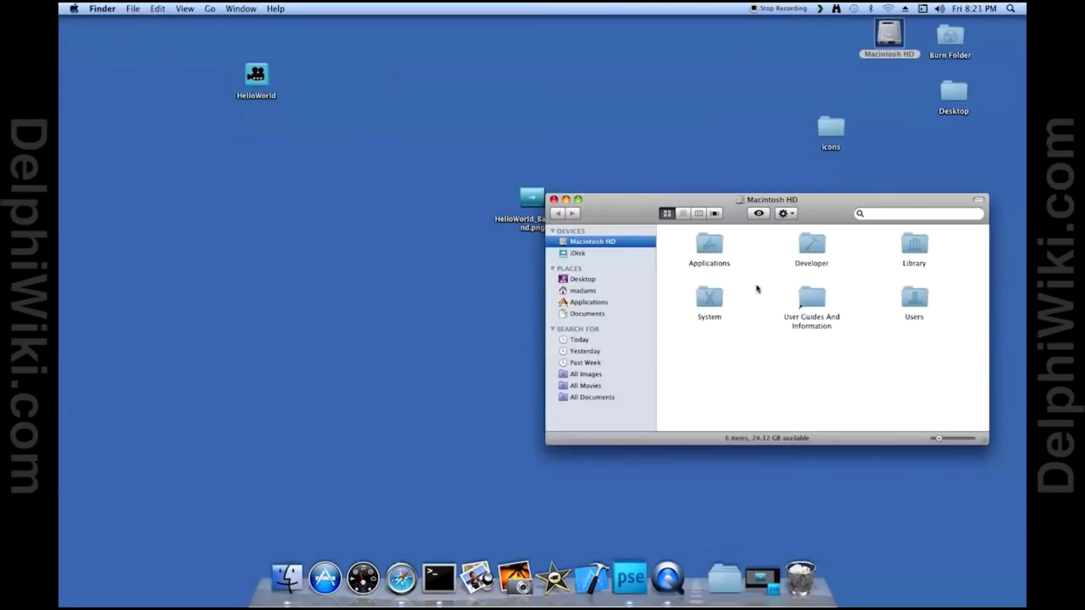
click(710, 245)
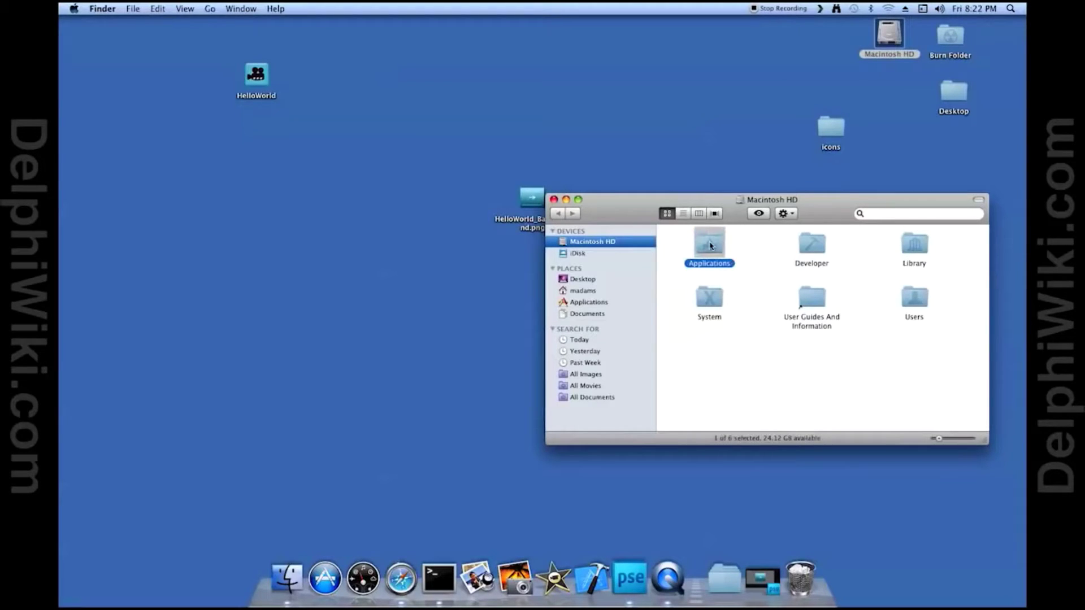
double_click(710, 246)
scroll(766, 291, down, 3)
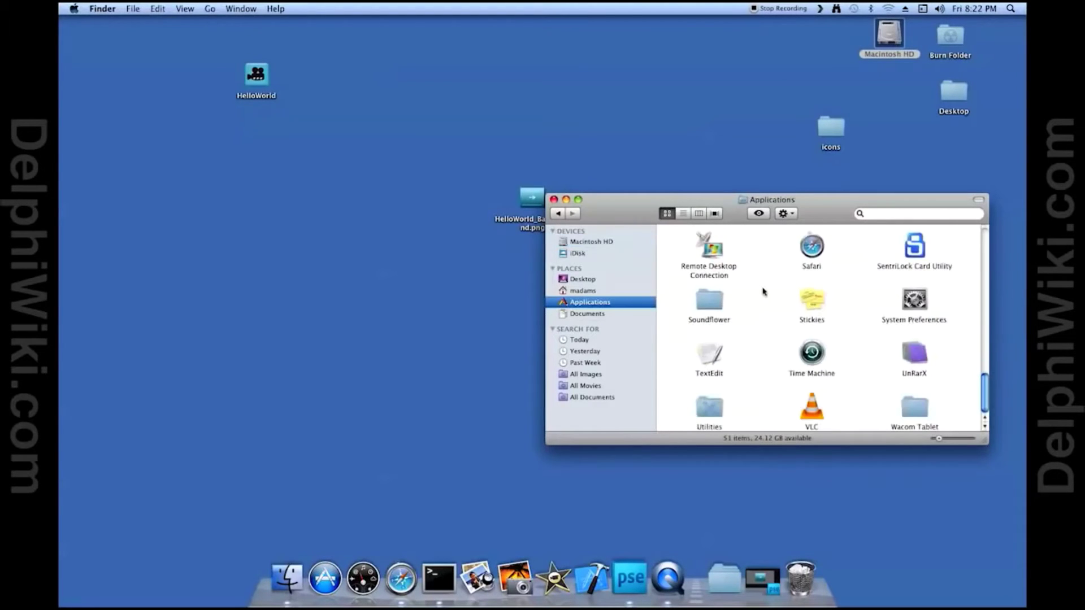
double_click(709, 409)
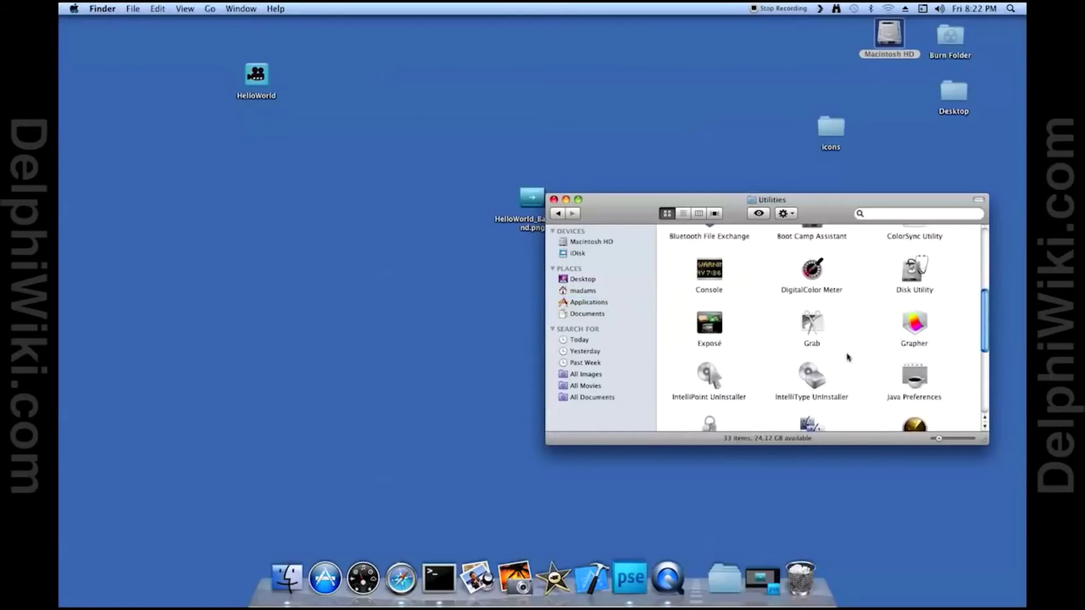
click(914, 276)
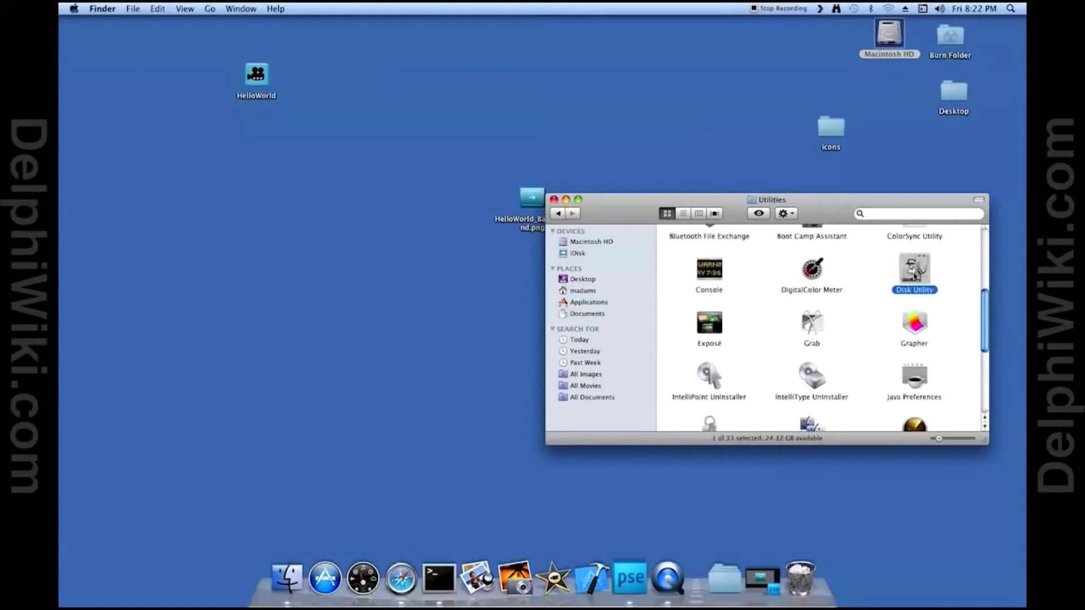
double_click(914, 276)
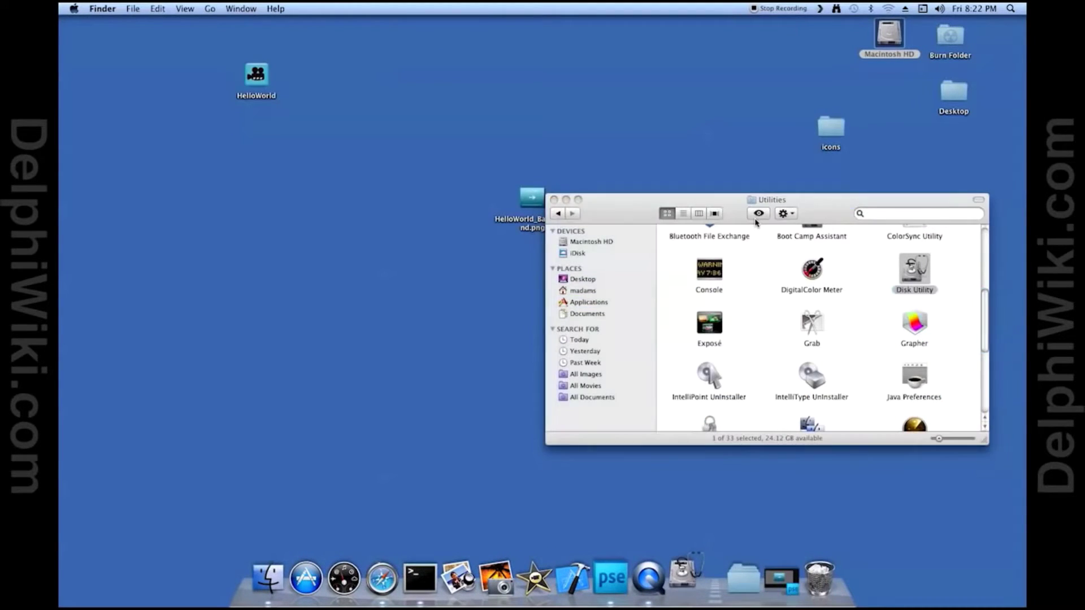
Step: Close the Utilities Finder window and return to Disk Utility
click(806, 204)
click(554, 204)
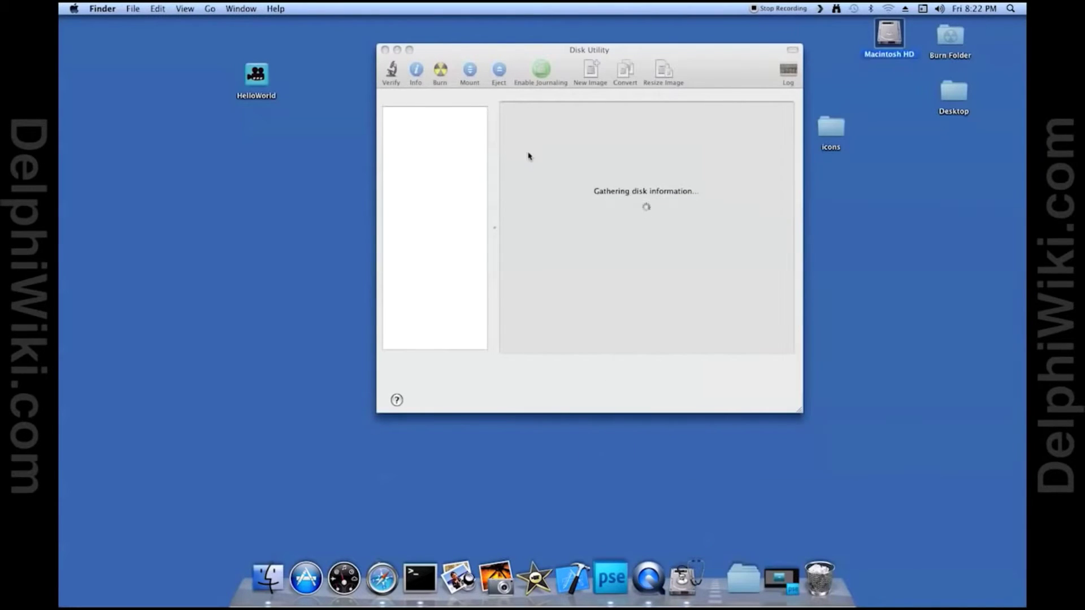
click(511, 133)
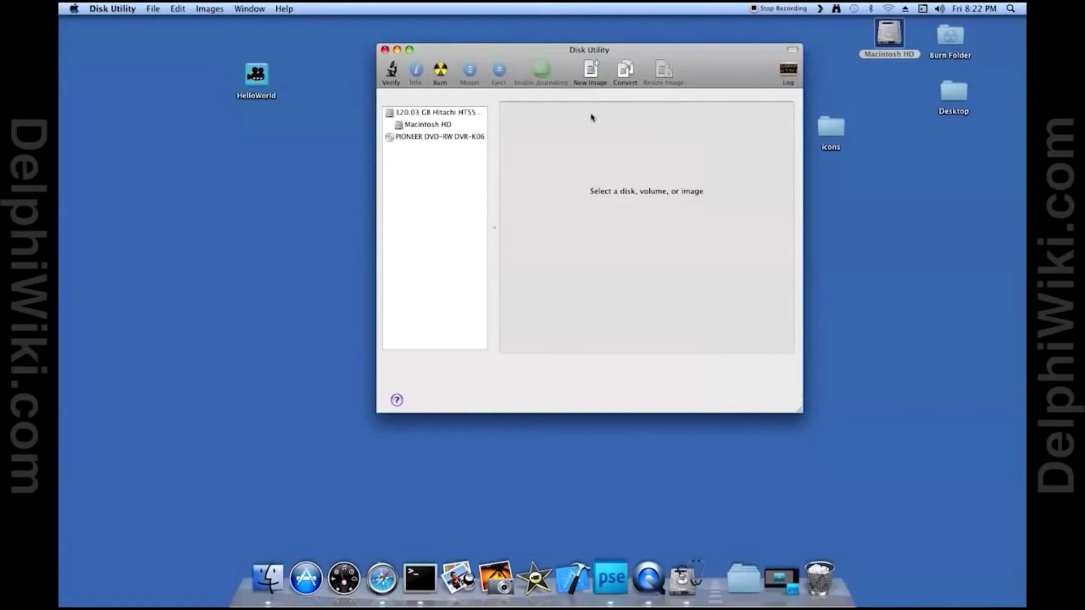
Step: Start a new blank image and enter HelloWorld_1.0.0 as its Save As name
click(592, 74)
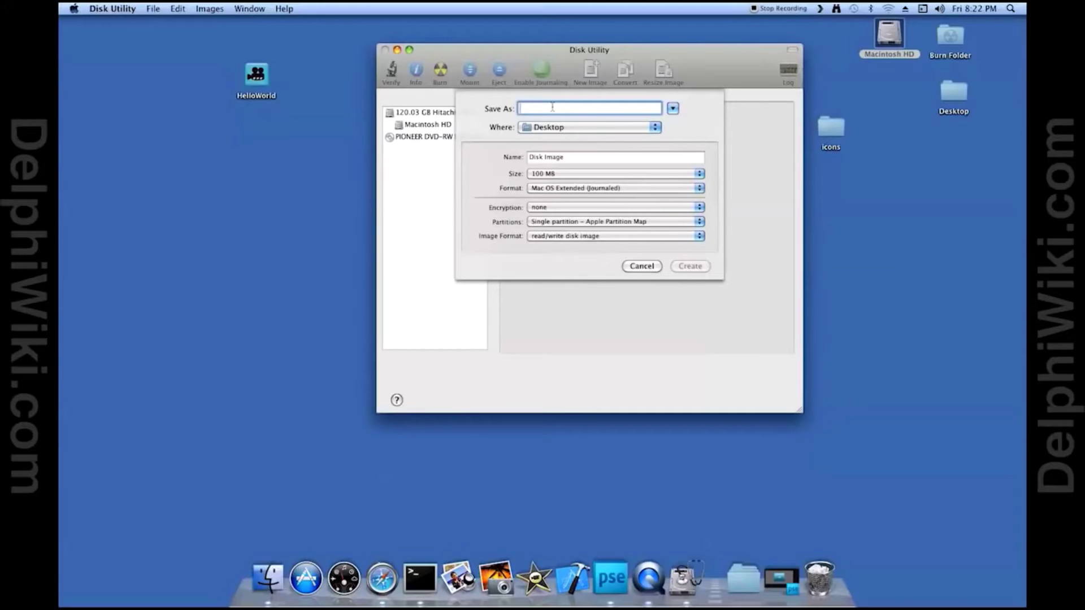
text(HelloWolr)
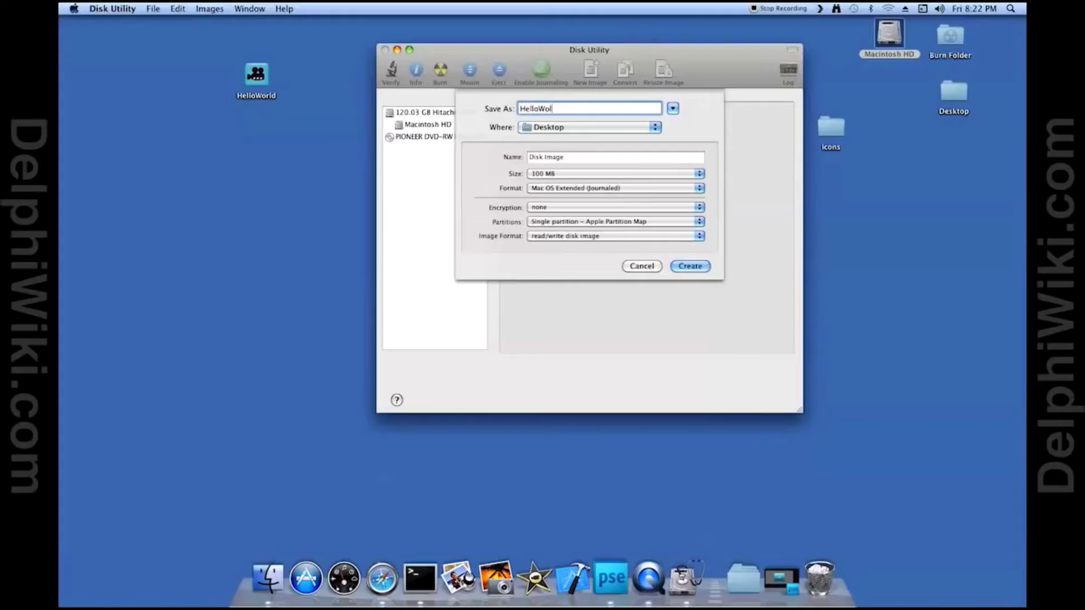
key(BackSpace)
key(BackSpace)
text(rld_1.0.)
key(Tab)
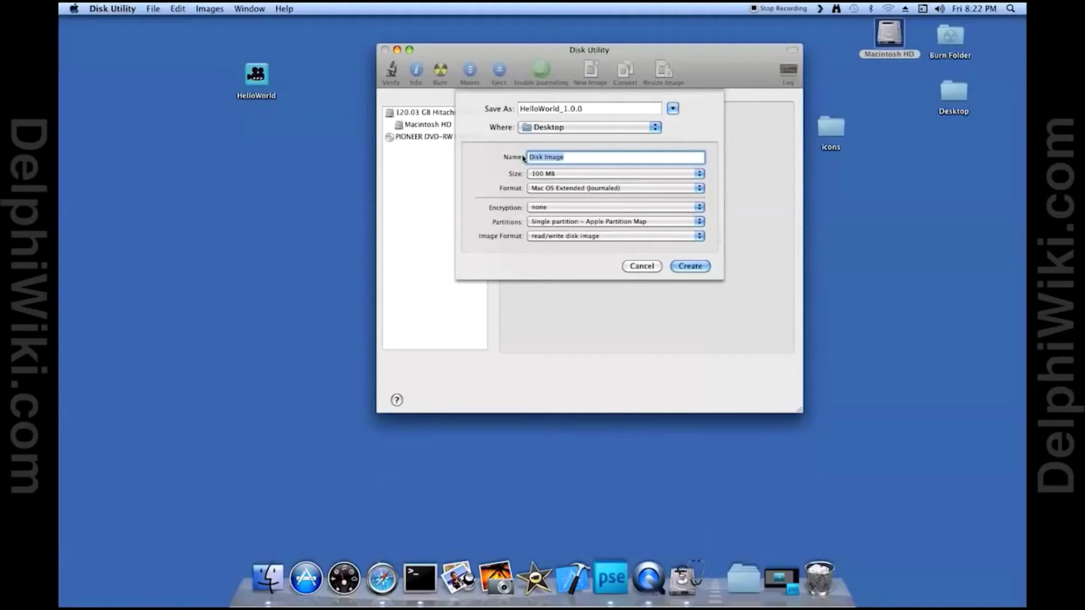
Step: Name the volume Hello World, keep the size at 100 MB, and rename the file HelloWorld_1.0.0rw
text(Hello World)
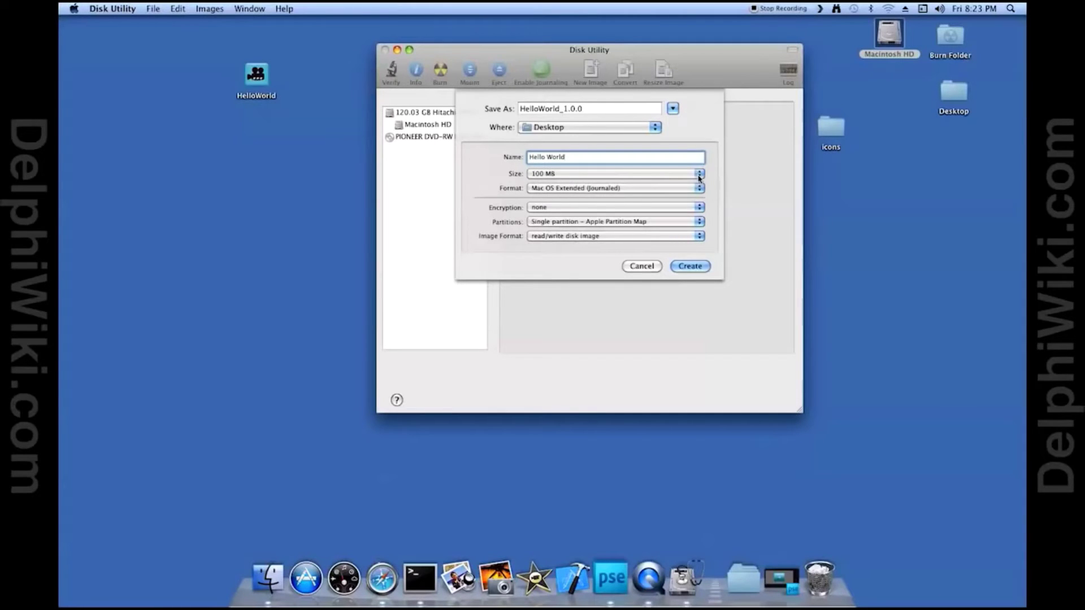
click(700, 177)
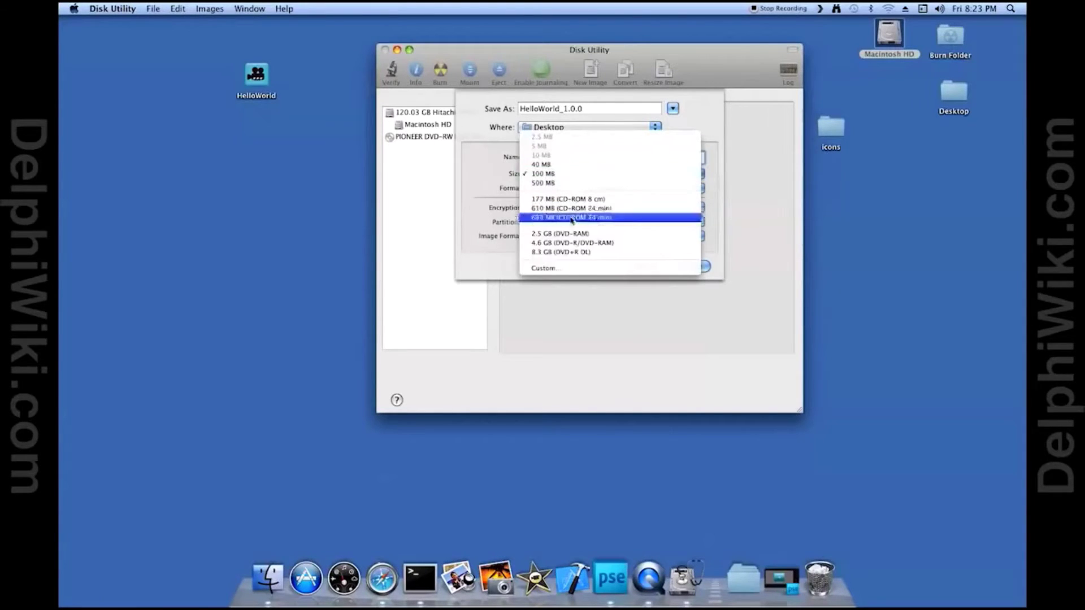
click(570, 176)
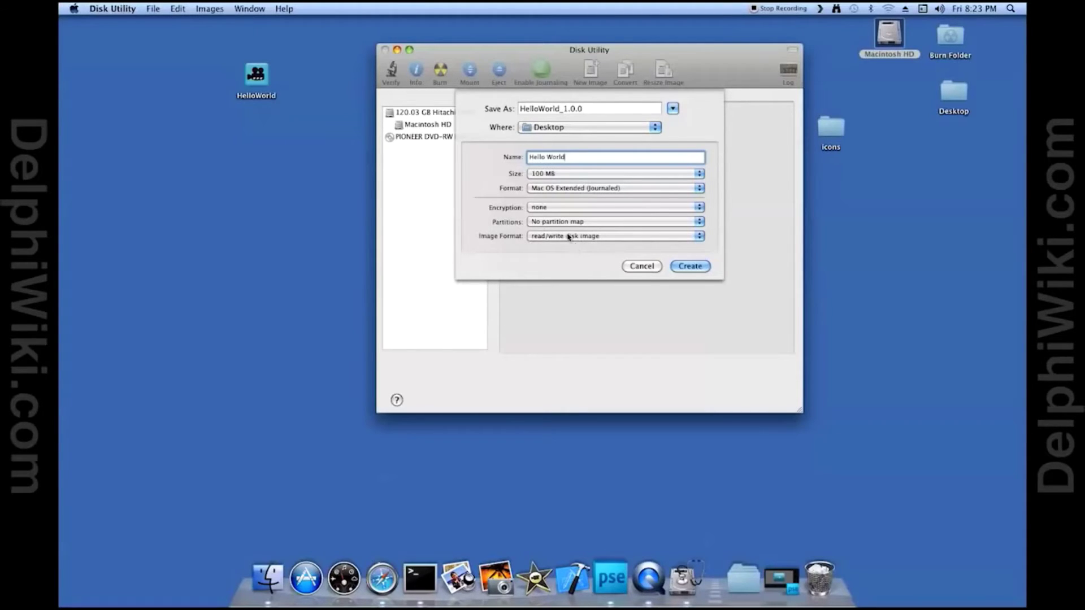
click(588, 108)
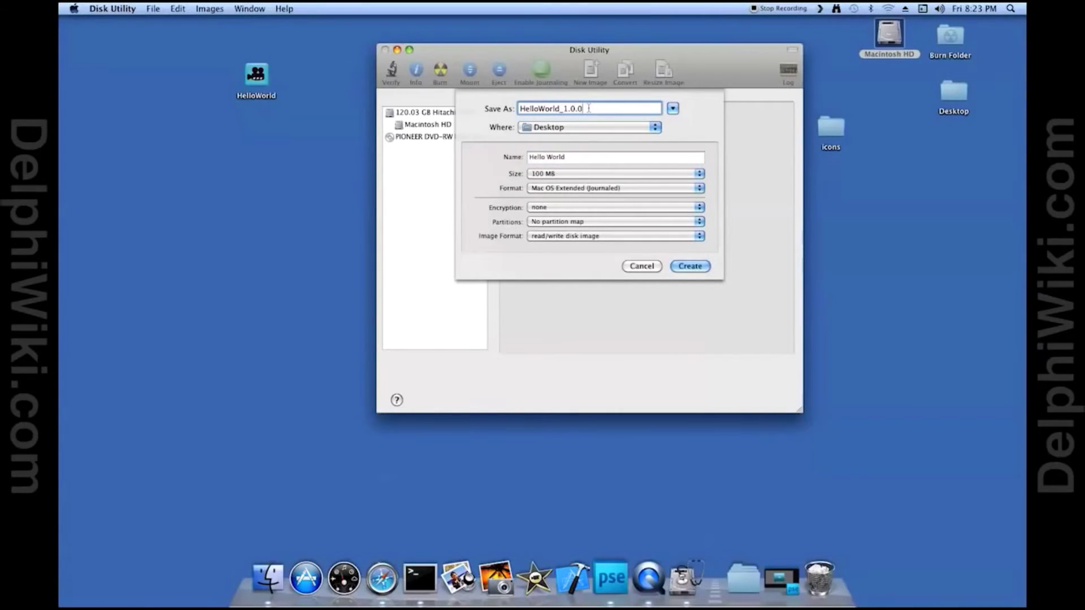
text(rw)
Step: Create the disk image and arrange the .dmg and Hello World volume icons on the desktop
click(679, 267)
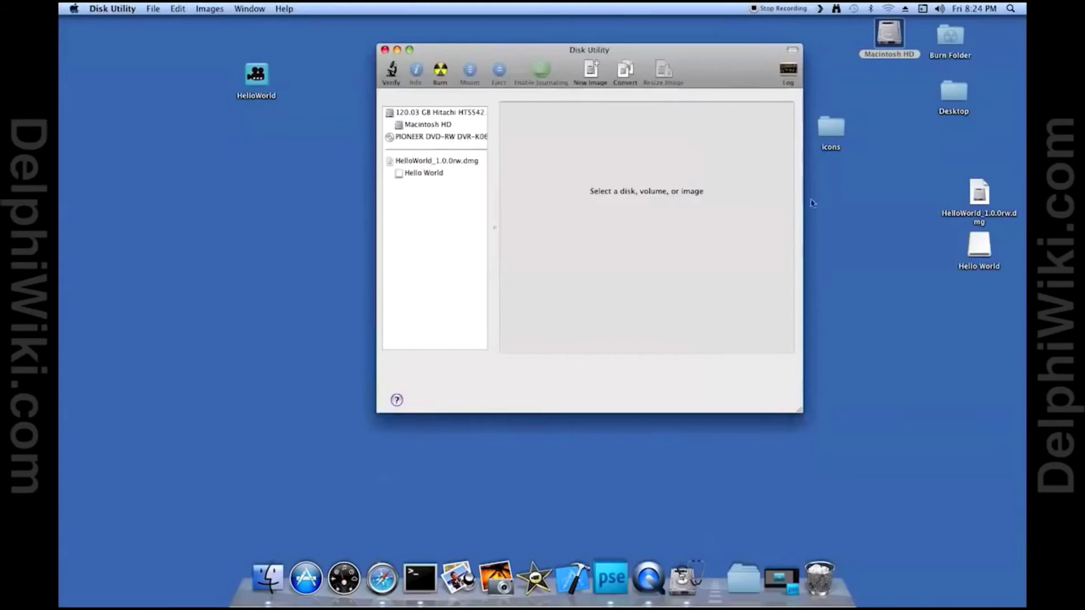
drag(986, 195, 876, 193)
click(979, 244)
drag(880, 273, 863, 251)
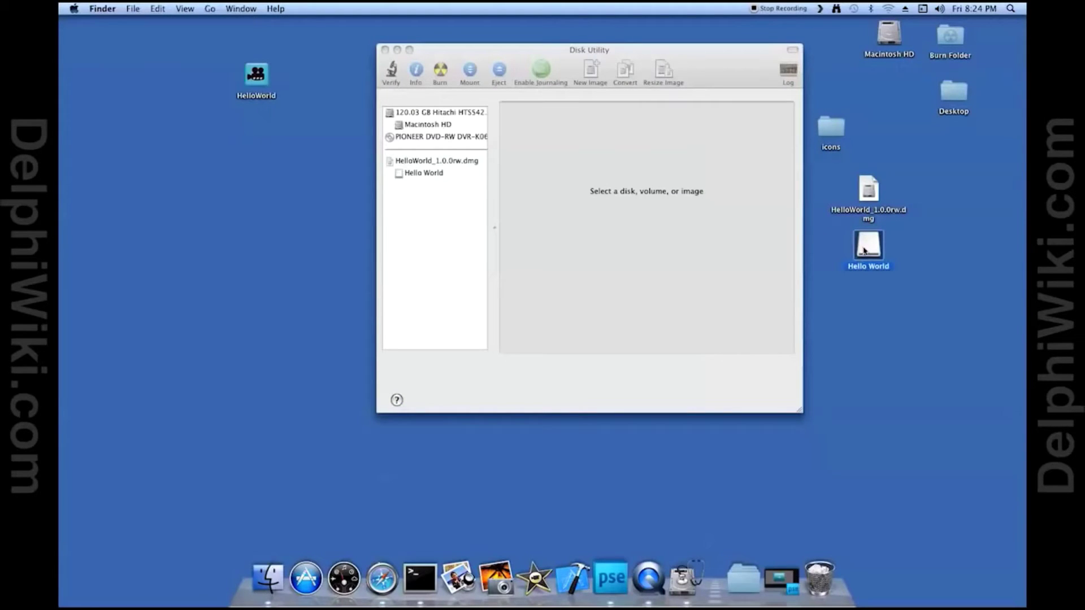
Step: Quit Disk Utility and open the empty Hello World volume in Finder
click(388, 55)
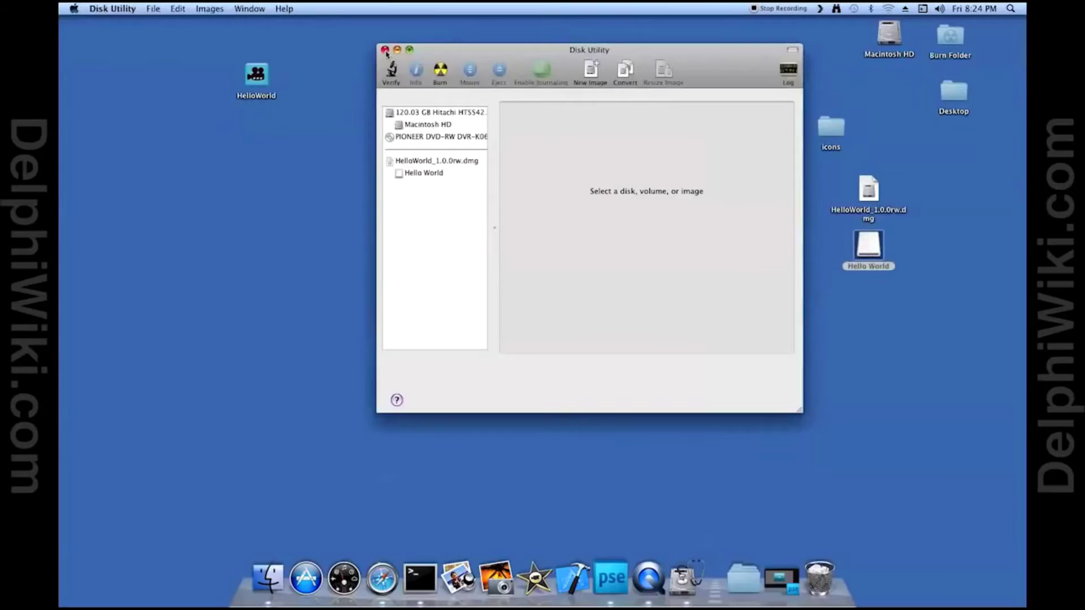
click(385, 50)
double_click(870, 249)
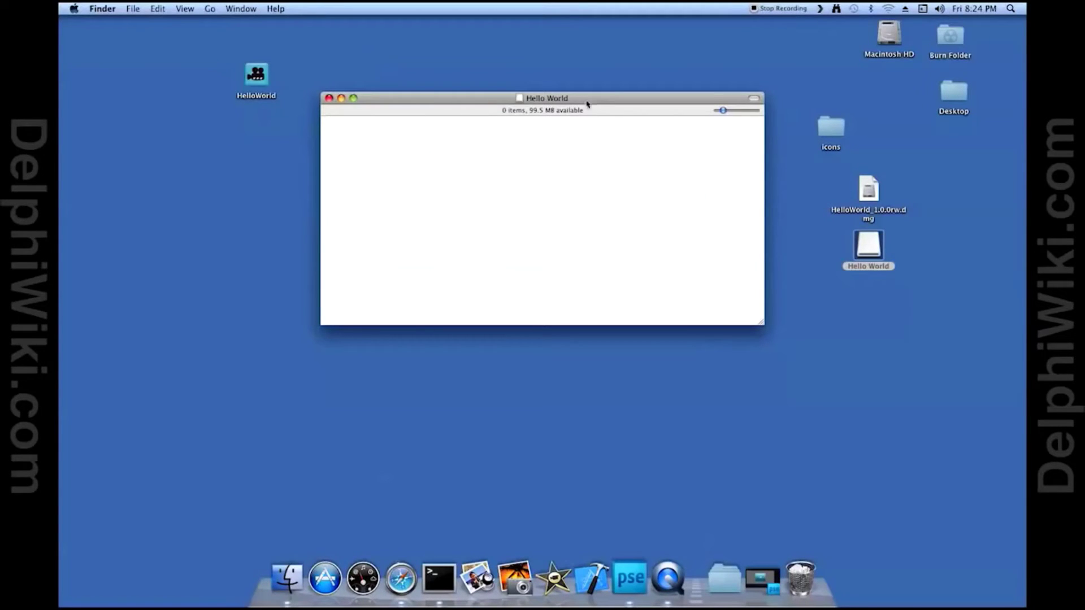
Step: Set the Hello World window's background to Picture and drop a copied HelloWorld_Background.png onto its image well
drag(592, 102, 575, 175)
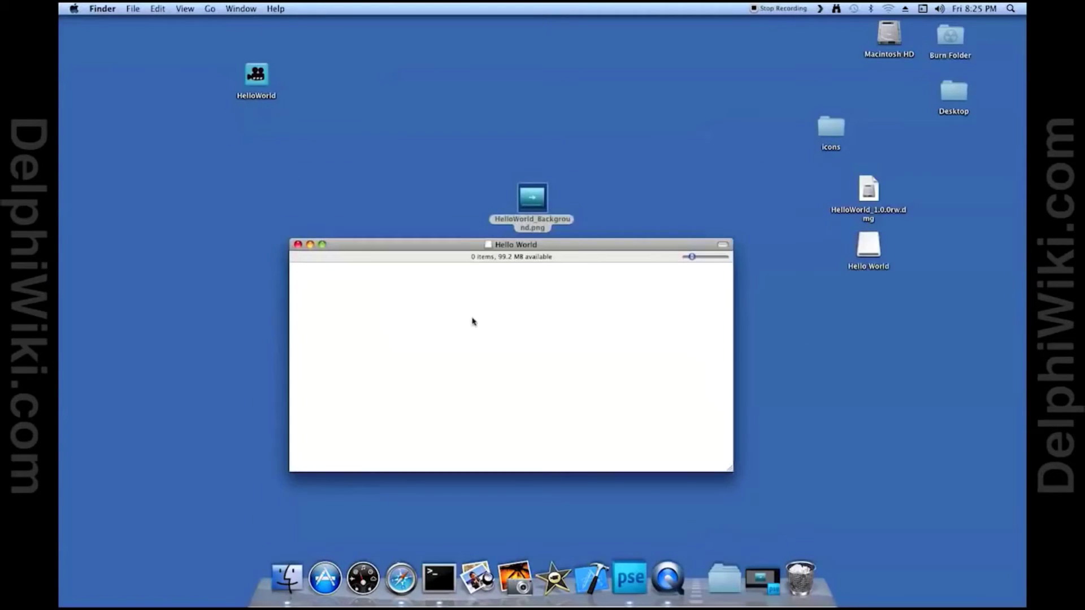
right_click(473, 320)
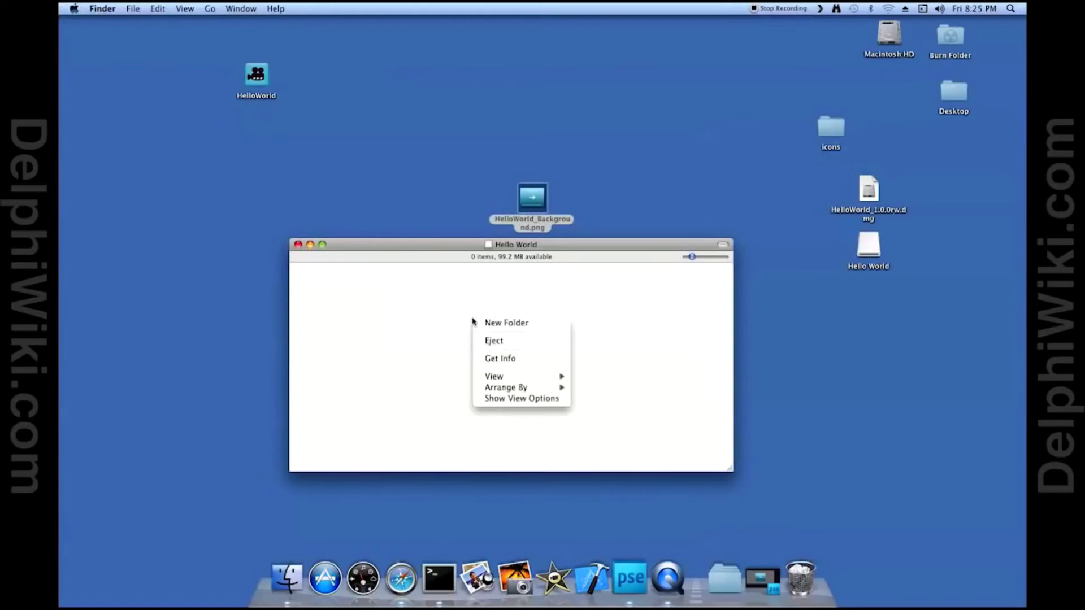
click(503, 398)
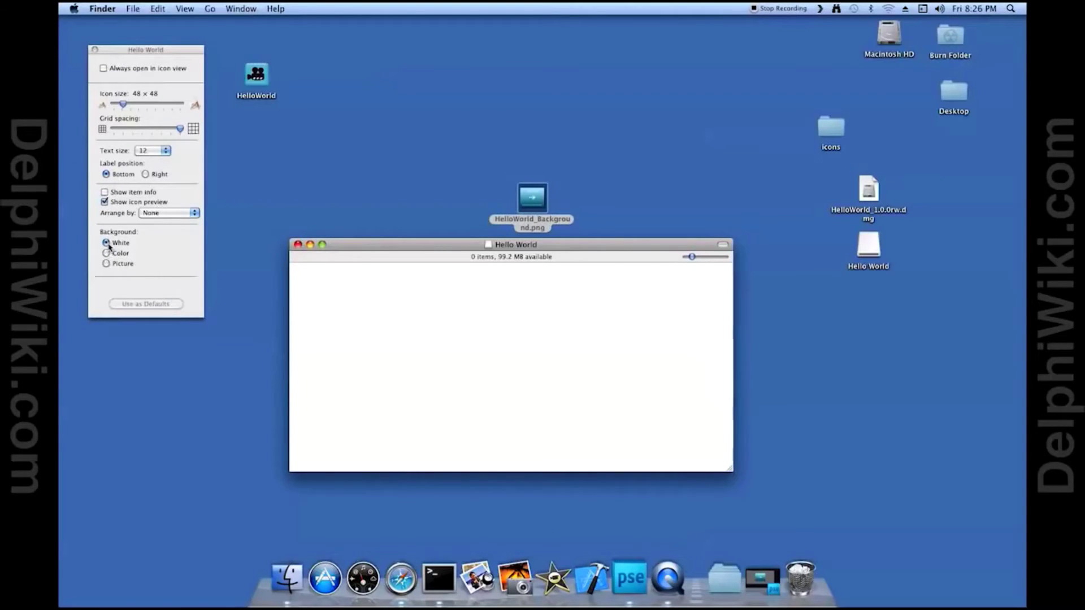
click(106, 264)
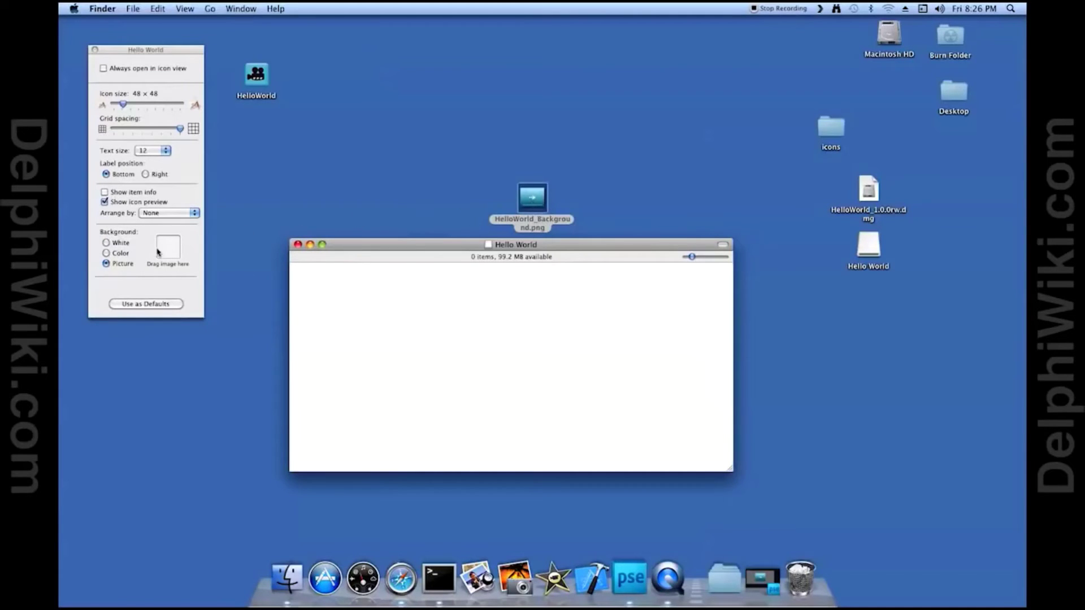
drag(532, 199, 476, 340)
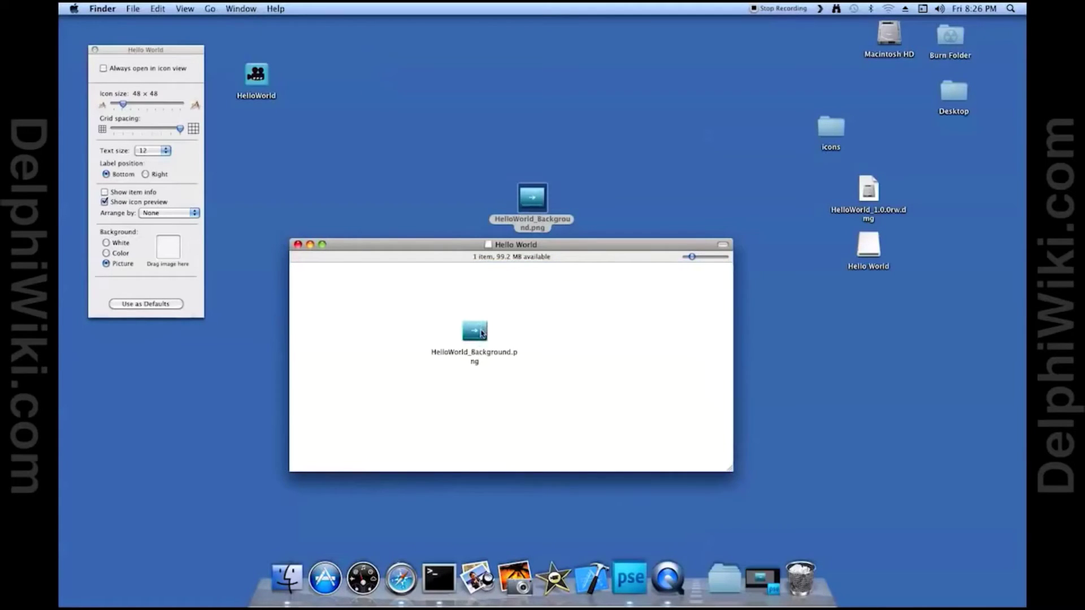
drag(482, 333, 171, 249)
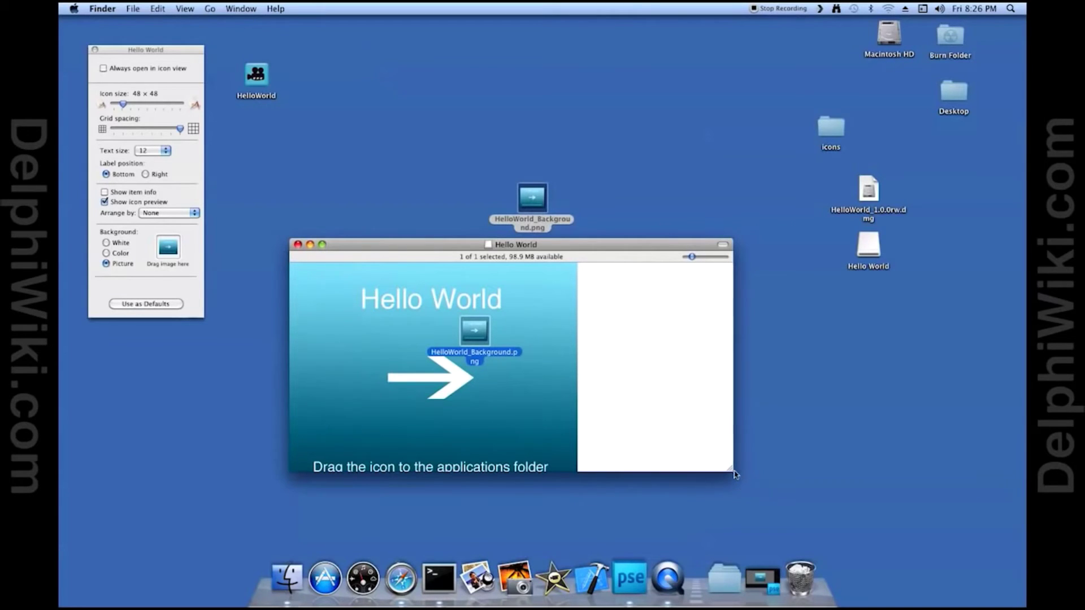
Step: Narrow the Hello World window to fit the background and reposition the HelloWorld_Background.png icon, keeping its name
drag(735, 473, 577, 492)
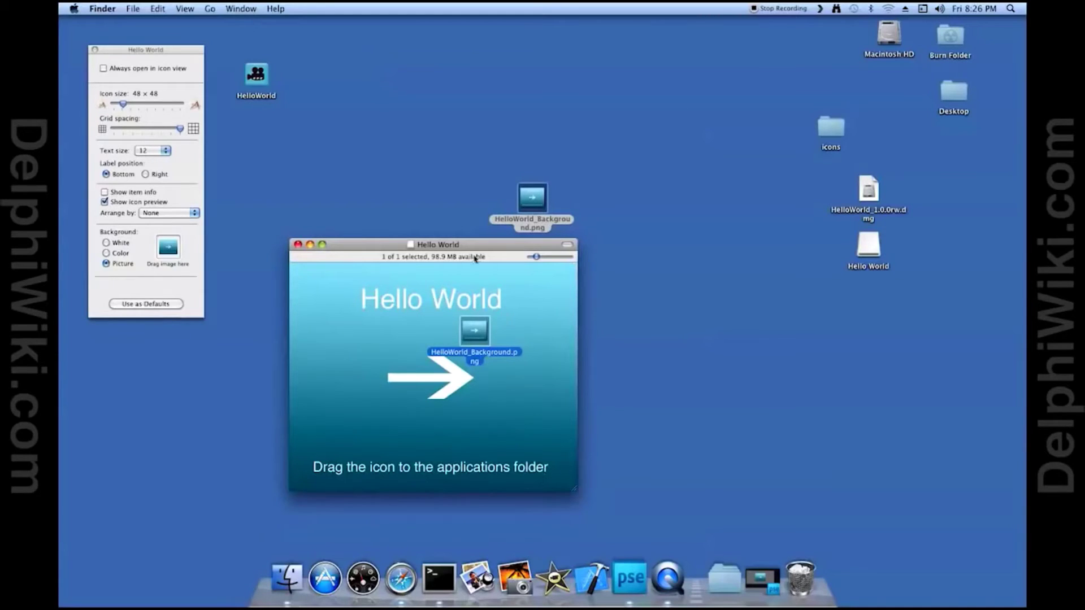
click(363, 325)
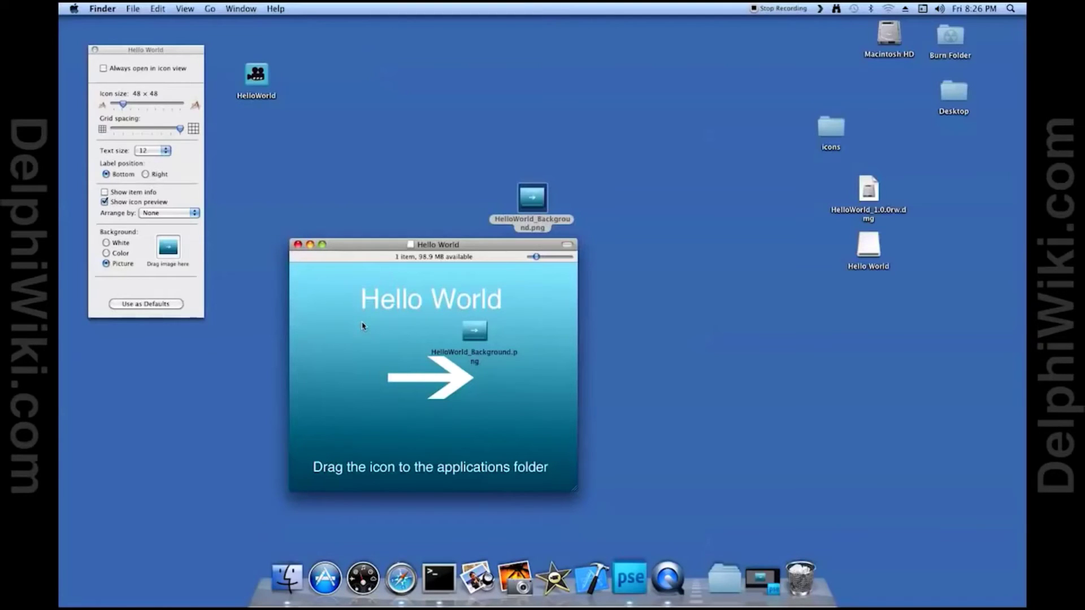
click(480, 337)
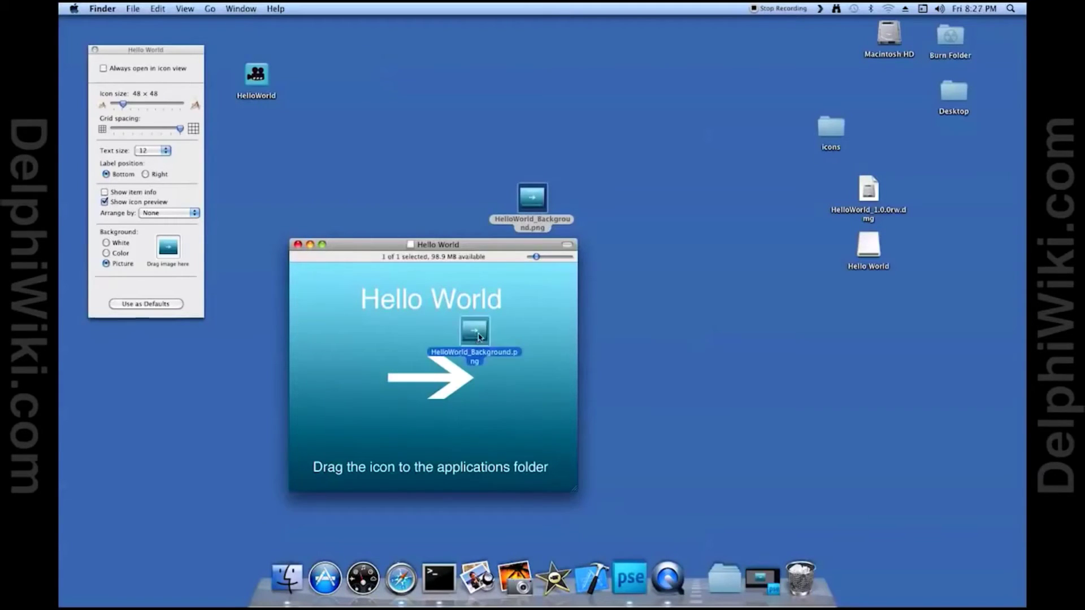
drag(479, 338, 501, 327)
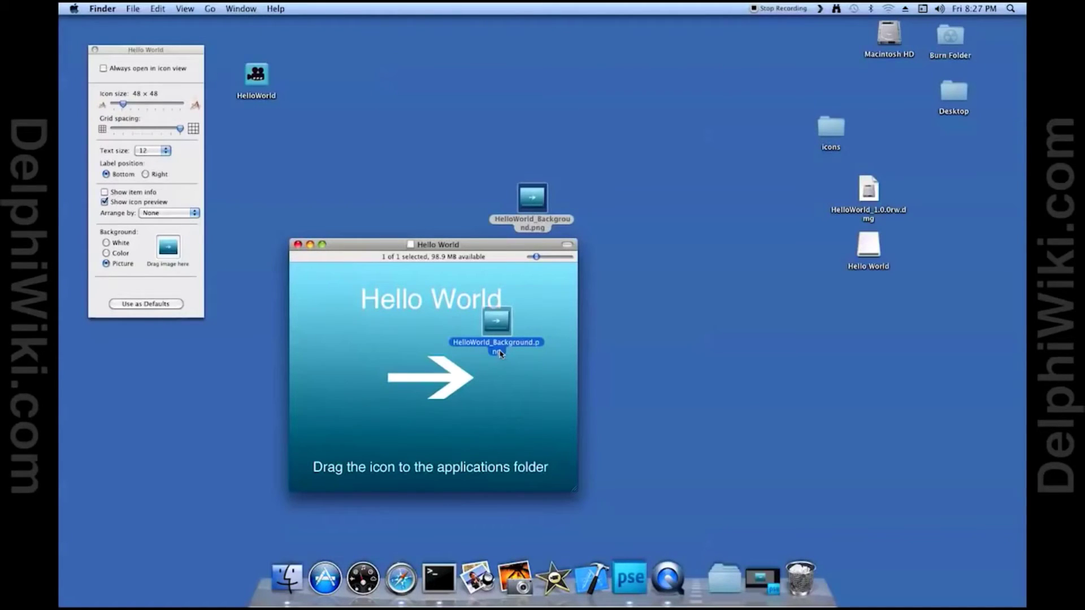
click(500, 354)
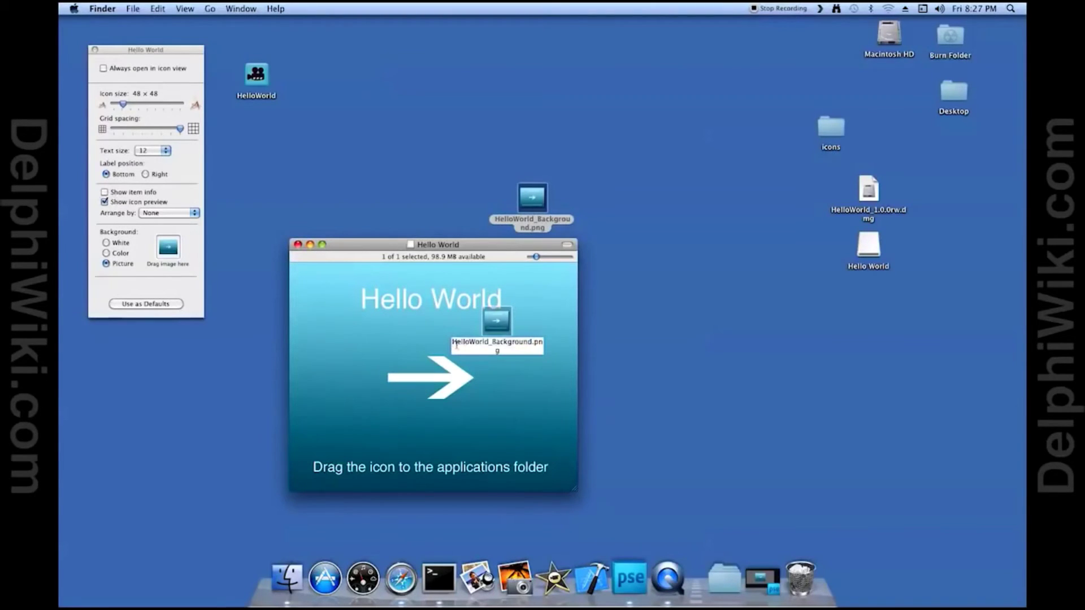
key(Return)
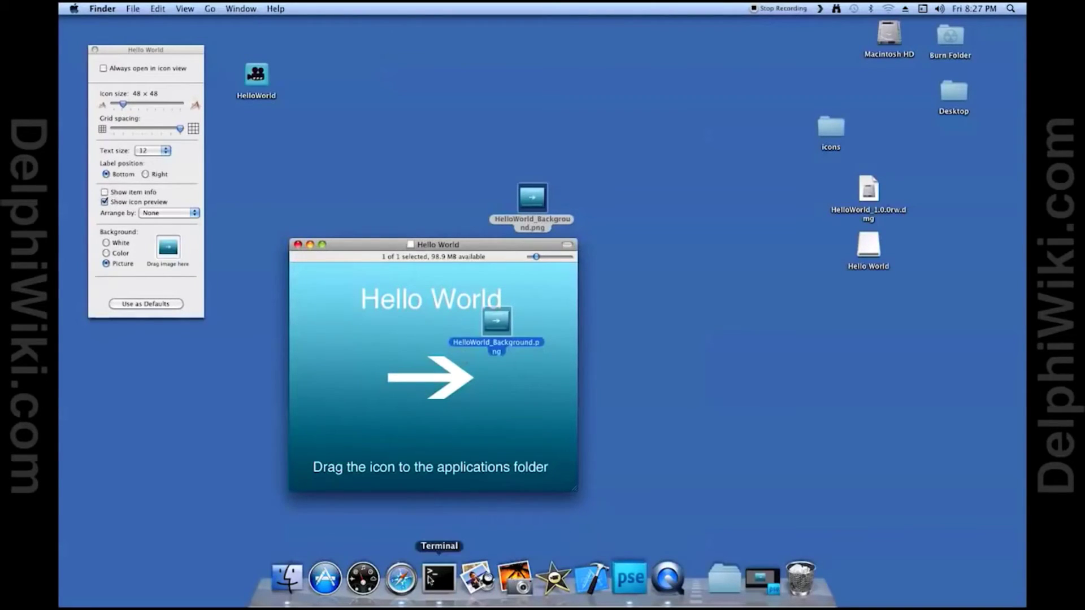
Step: In Terminal, change into /Volumes/Hello World and list its files
click(439, 578)
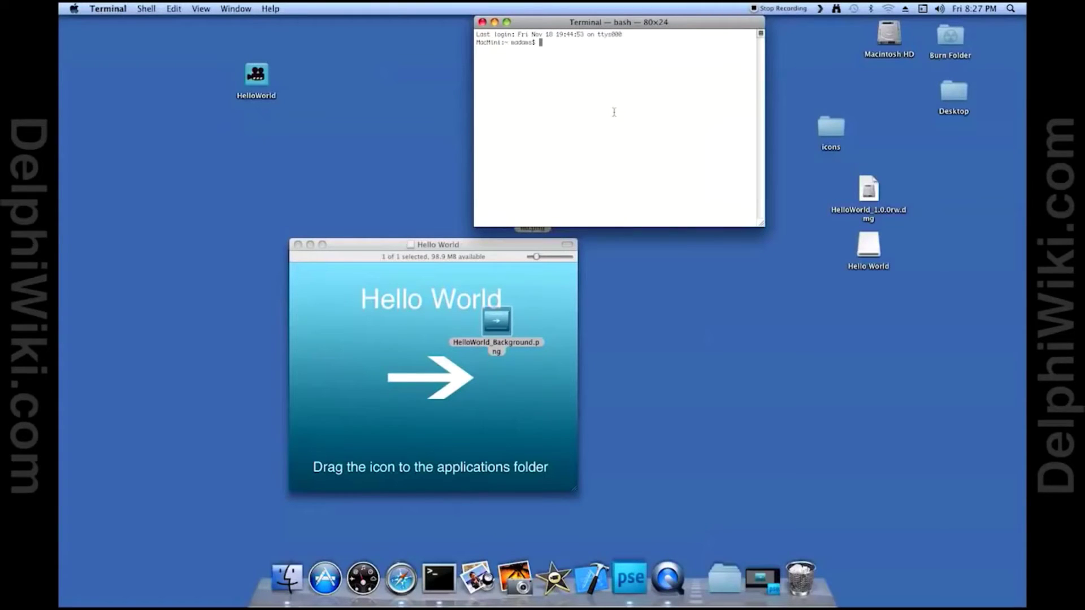
text(cd /Volumes/Hel)
key(Tab)
key(Return)
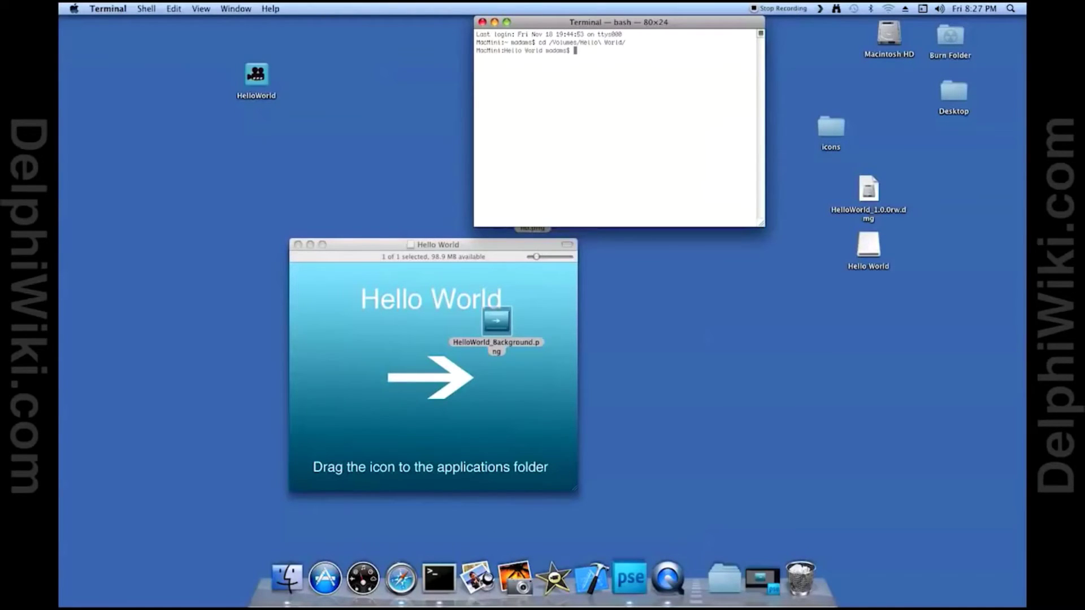
text(ls)
key(Return)
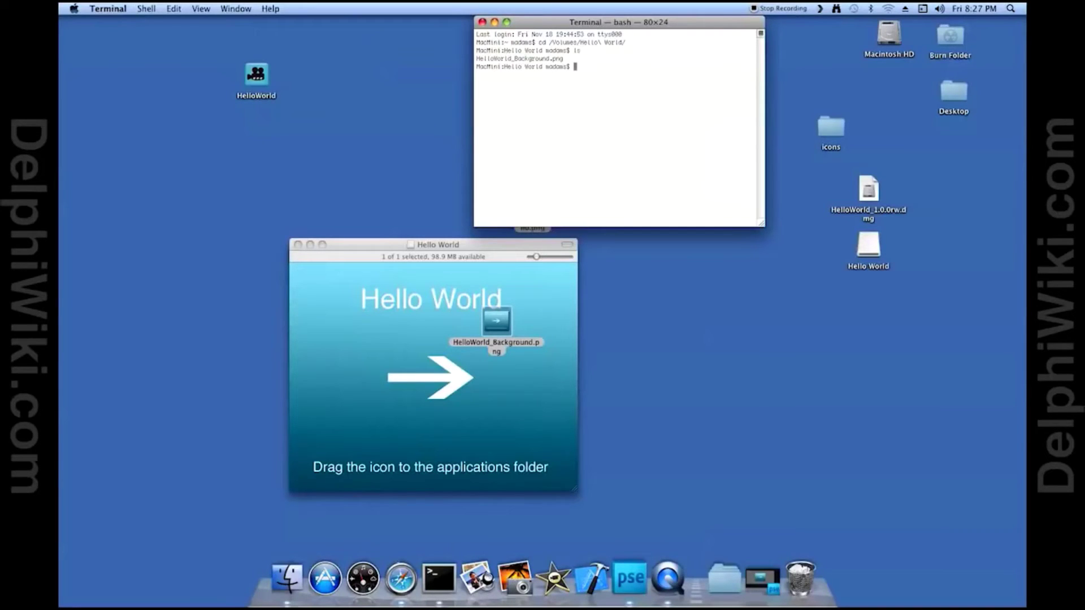
Step: Rename HelloWorld_Background.png to the hidden .HelloWorld_Background.png with mv
text(mv HelloWorld_Background.png .HelloWorld)
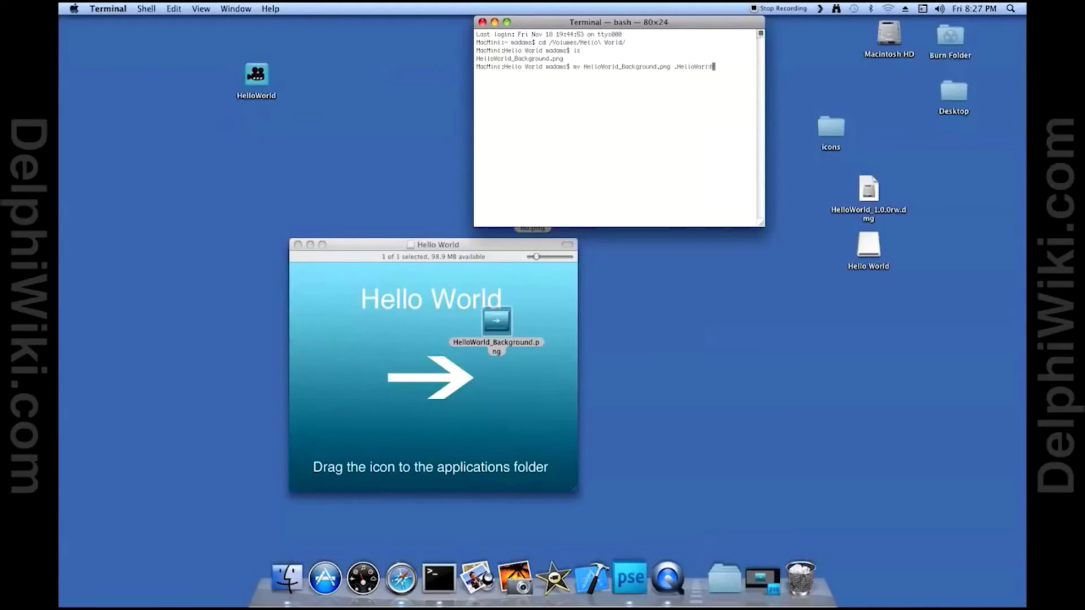
text(_Background.png)
key(Return)
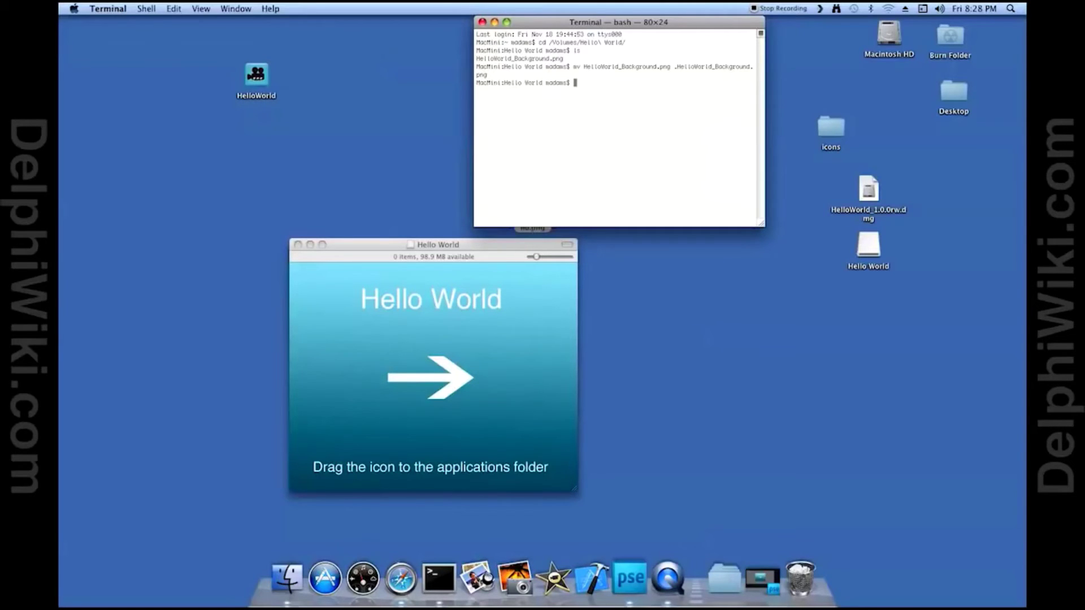
click(444, 340)
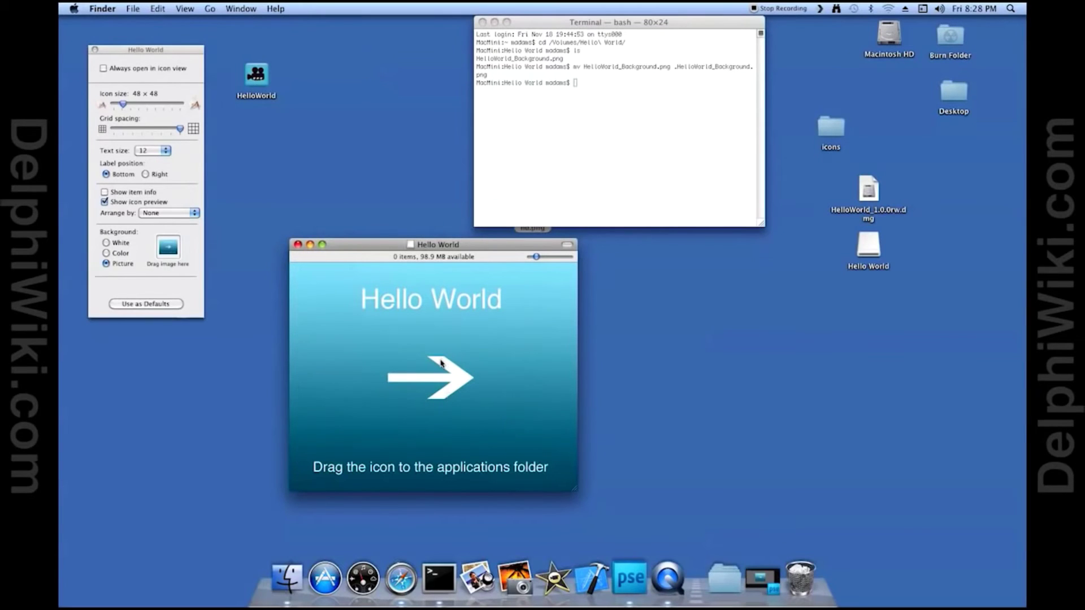
Step: Tick Always open in icon view, set icon size to 104 × 104, and close View Options
click(562, 148)
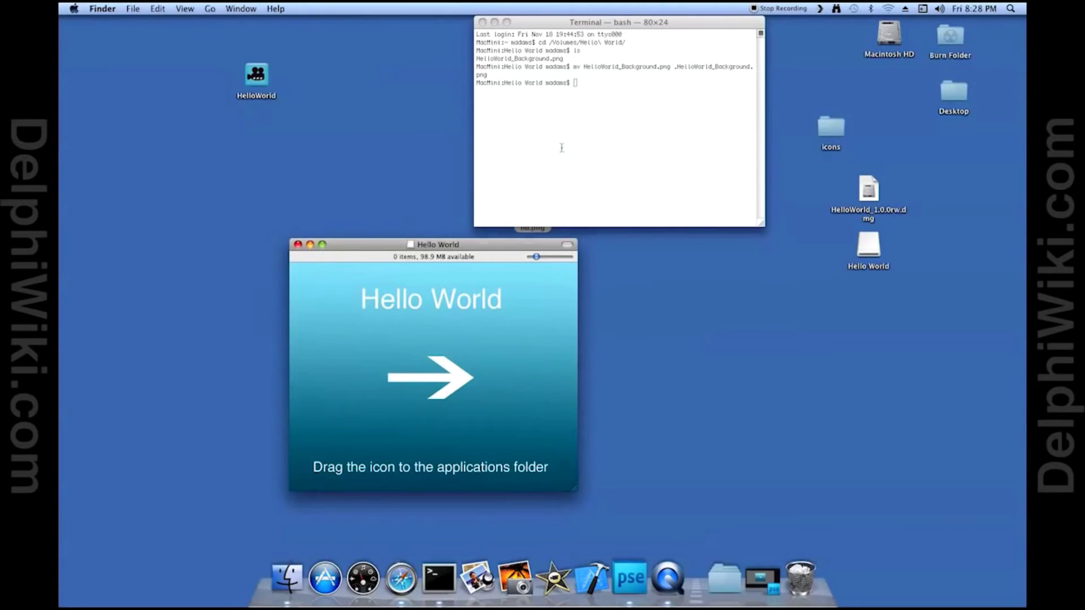
click(453, 439)
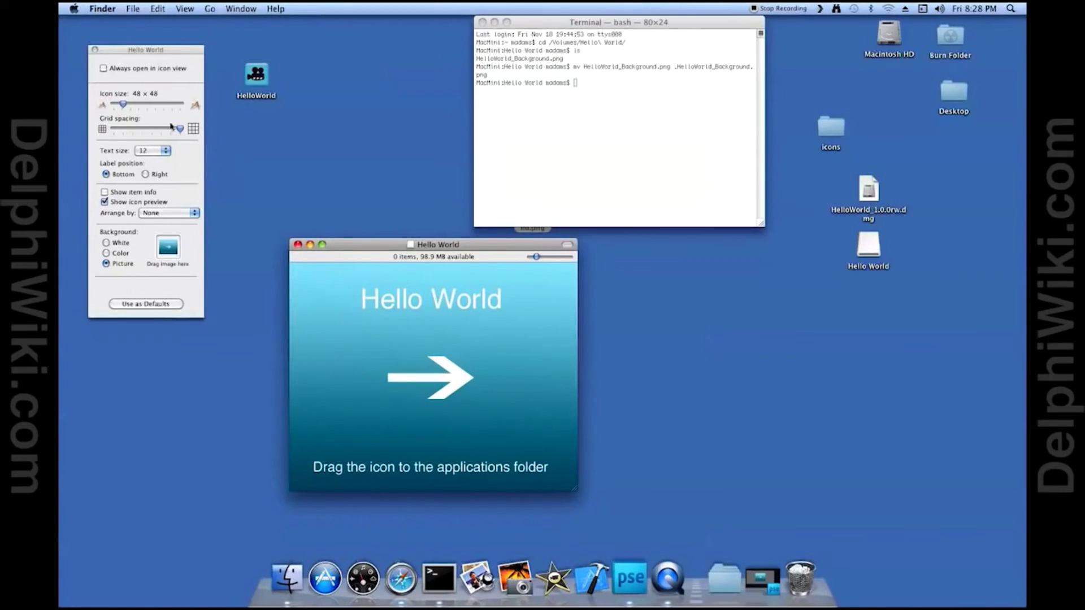
click(104, 69)
drag(123, 105, 139, 106)
click(143, 70)
click(143, 70)
click(94, 49)
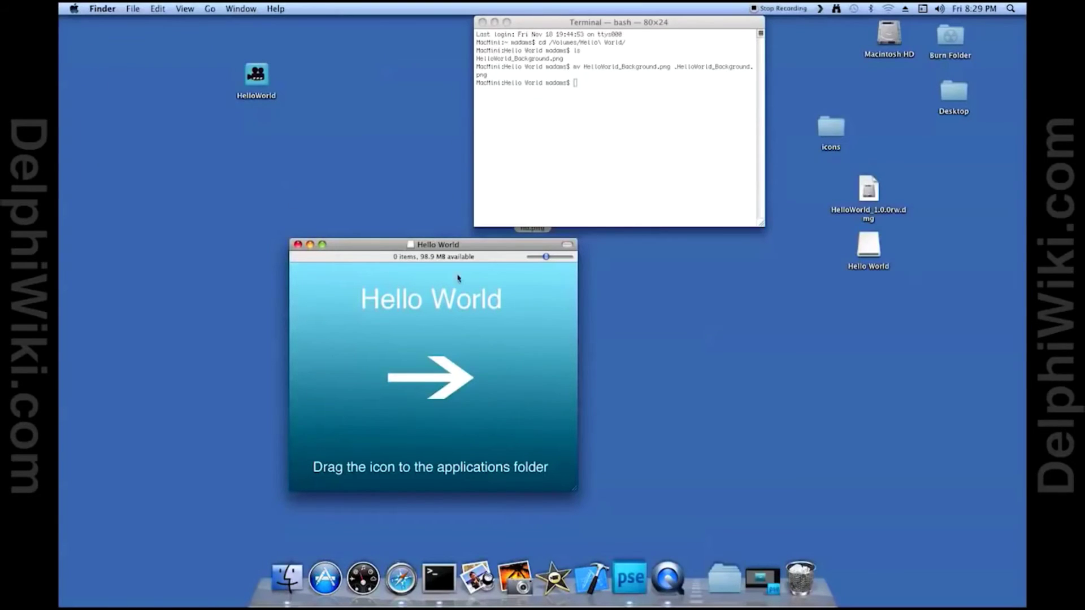
Step: Drag the HelloWorld app from the desktop into the Hello World window, just left of the arrow
click(603, 150)
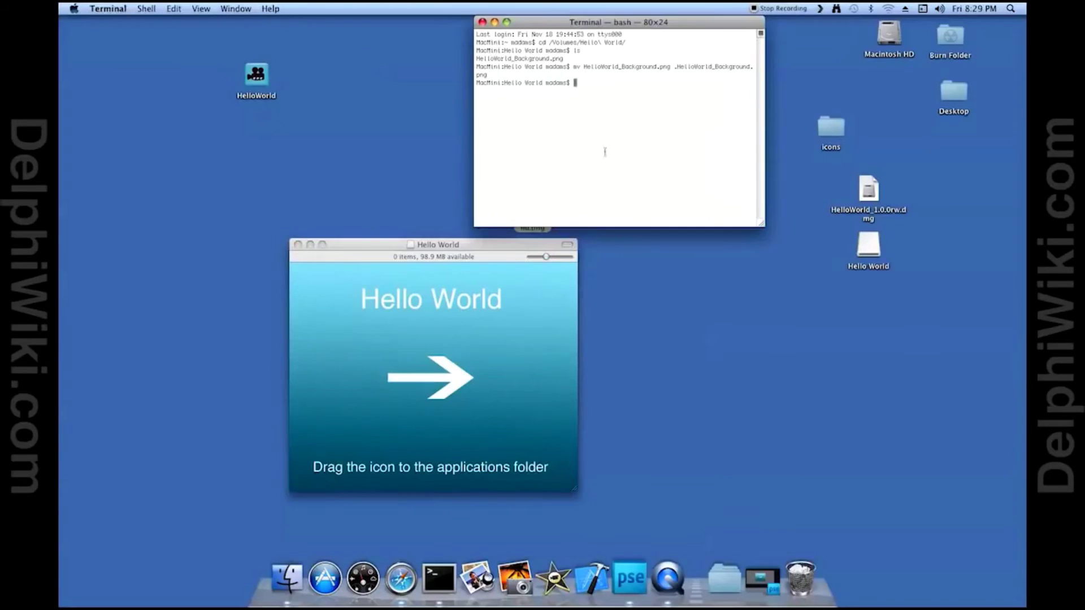
click(260, 76)
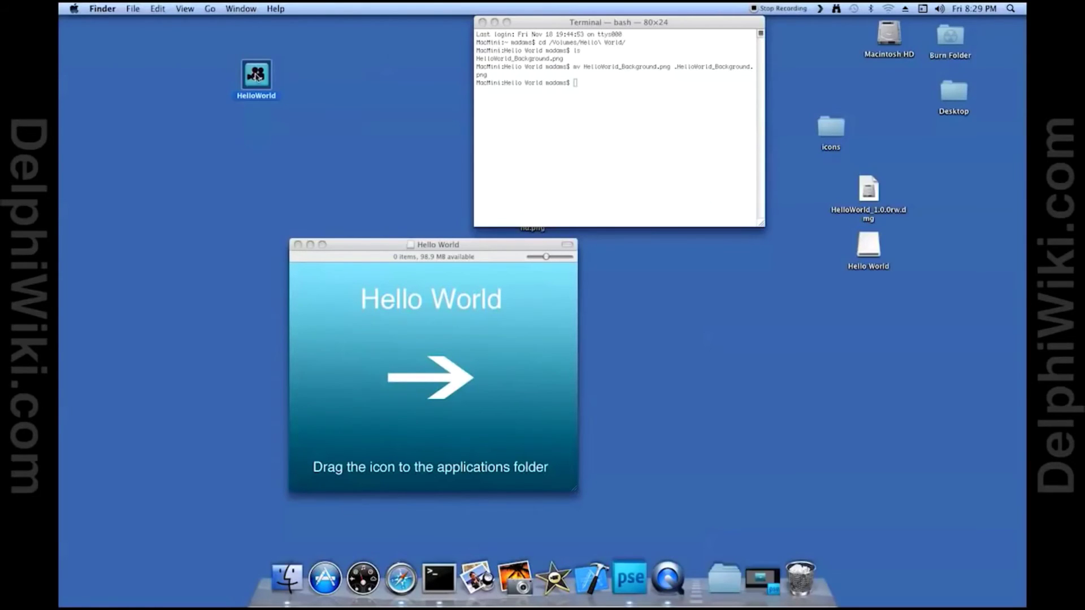
drag(257, 76, 352, 379)
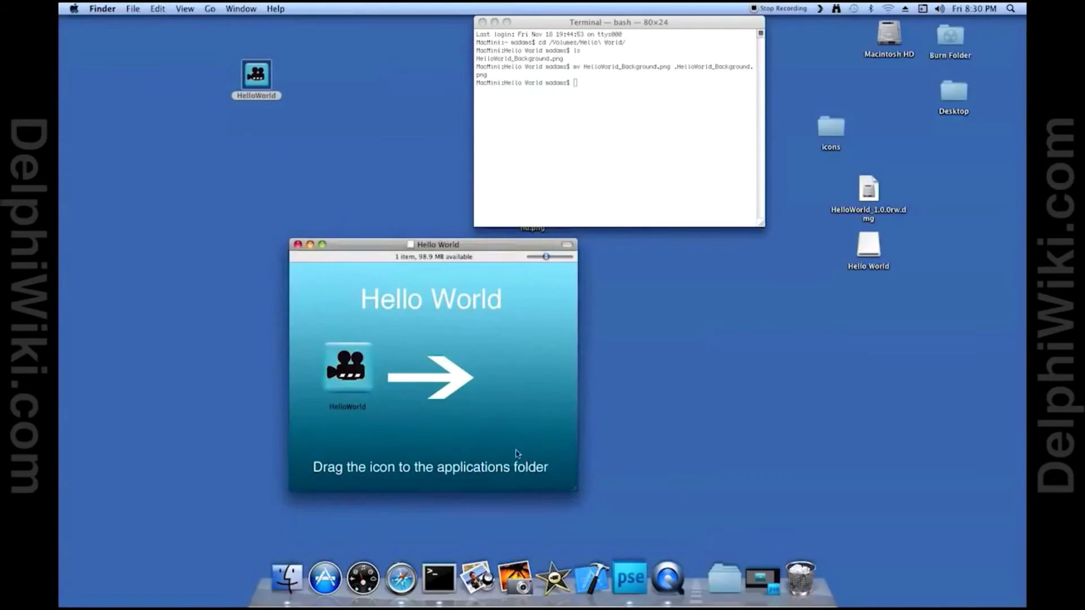
drag(361, 373, 344, 371)
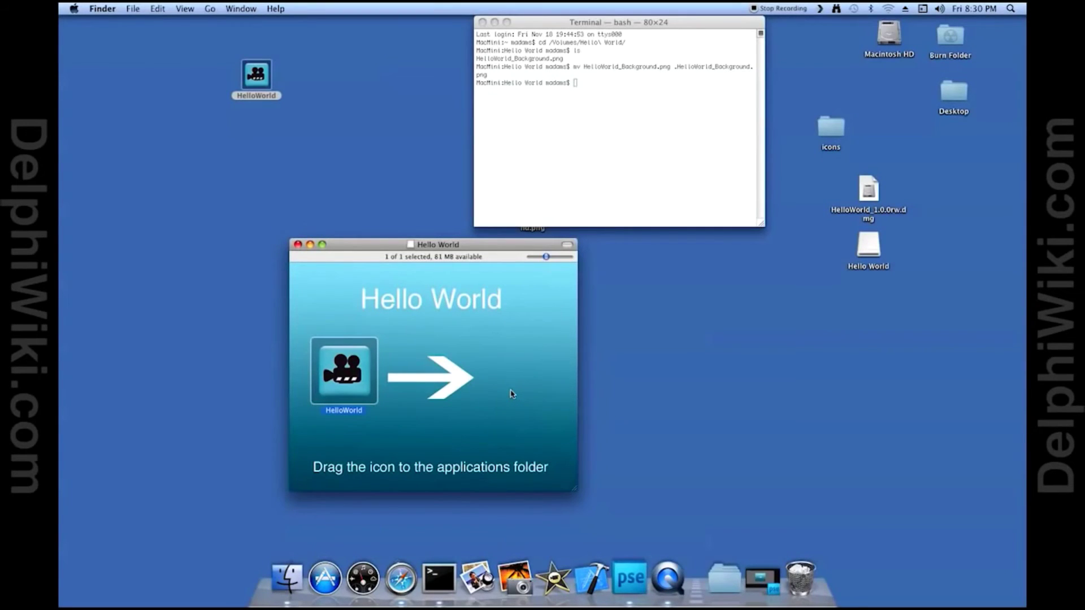
Step: Open Macintosh HD and Option-drag an Applications alias into the Hello World window, right of the arrow
click(886, 41)
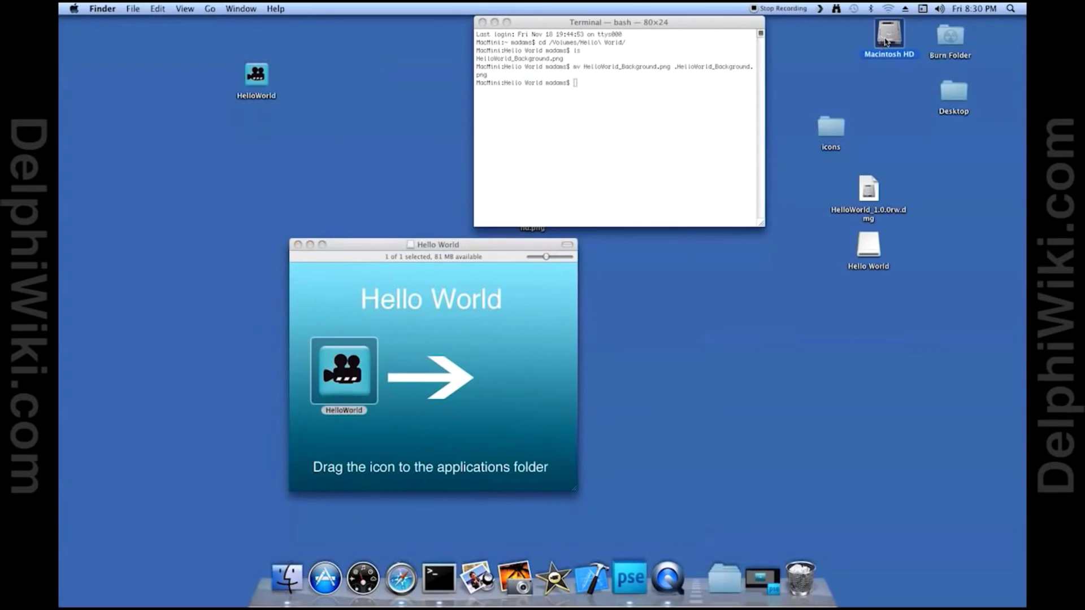
double_click(886, 41)
drag(641, 202, 694, 134)
click(789, 175)
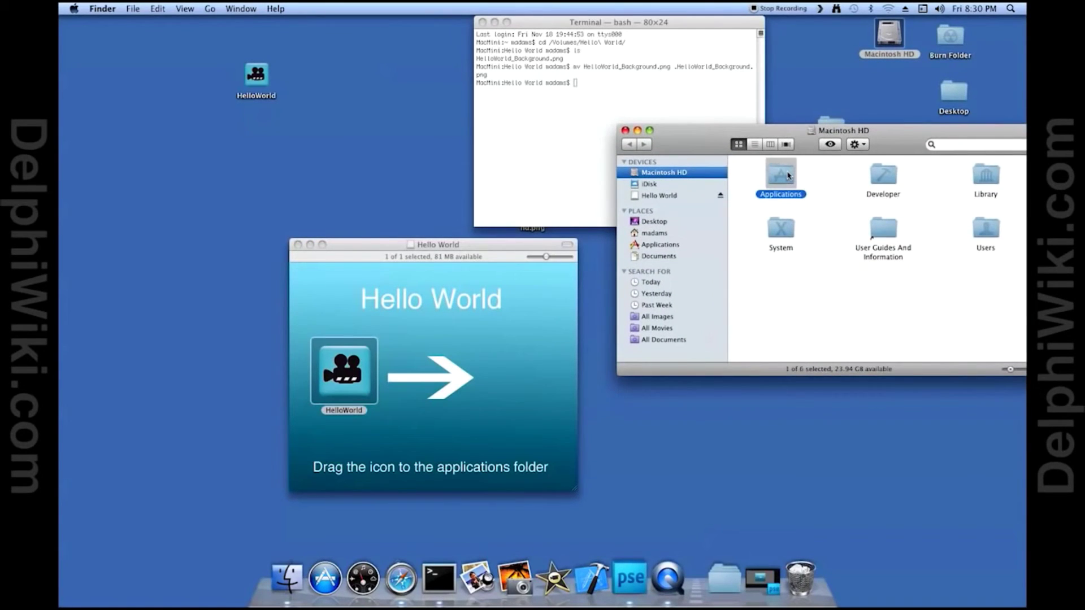
key(alt)
drag(786, 176, 720, 254)
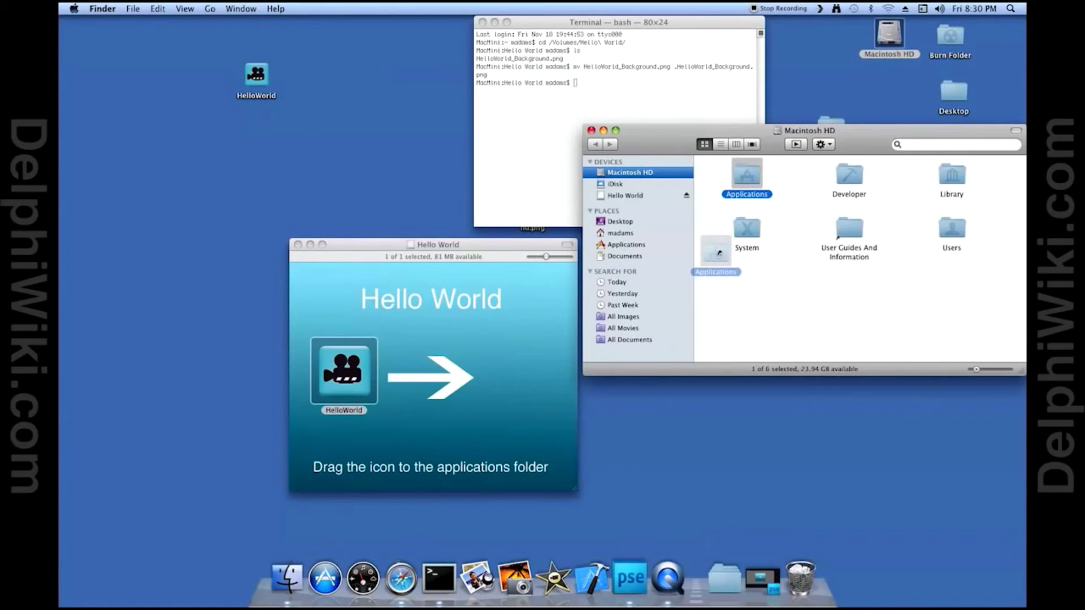
drag(719, 254, 514, 371)
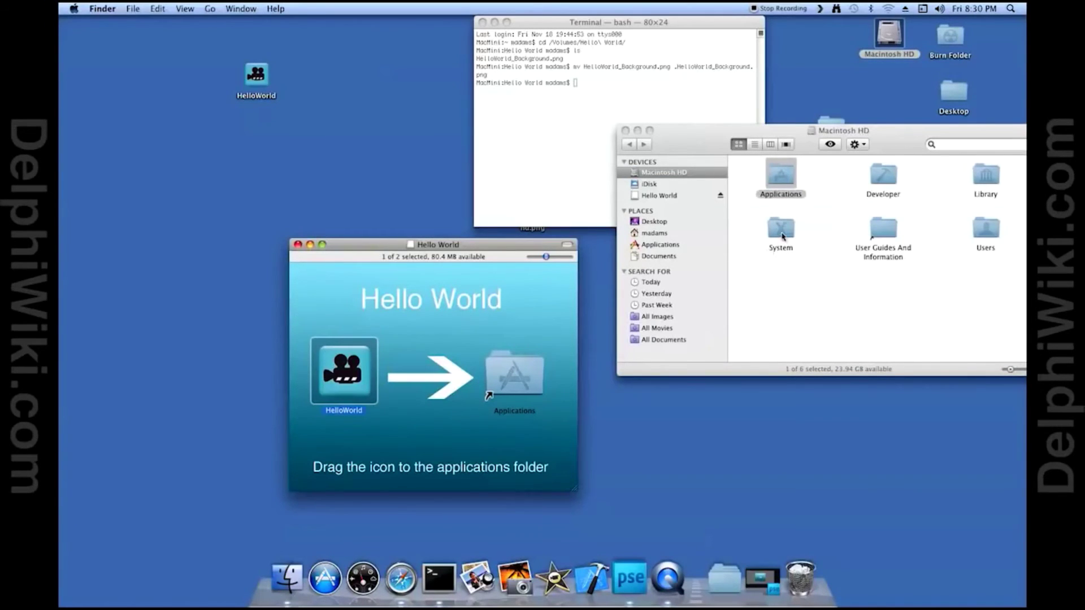
Step: Trash the stray Applications alias left in Macintosh HD
right_click(782, 179)
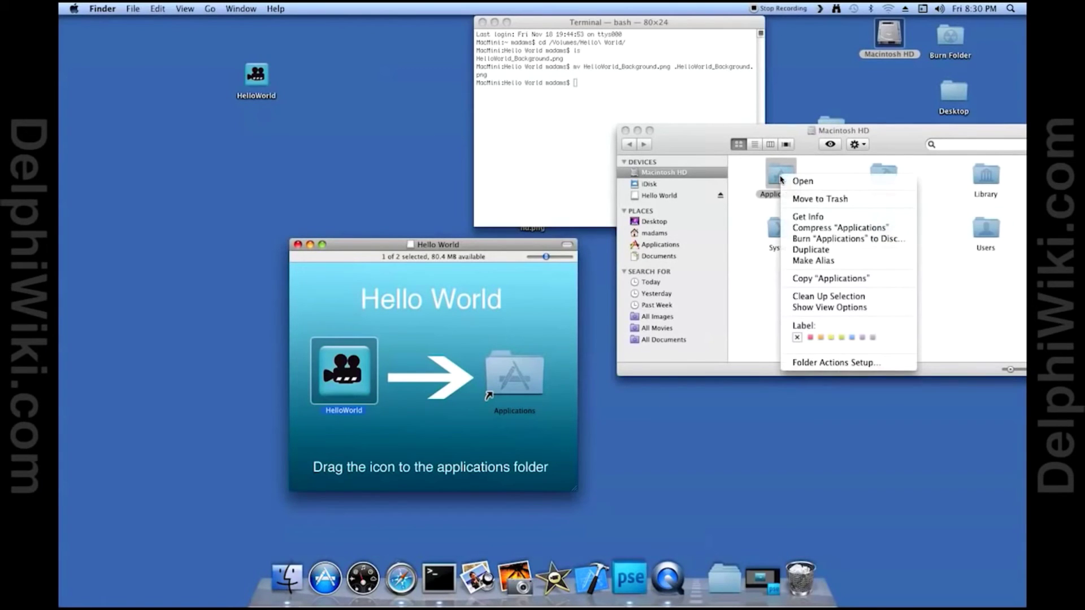
click(812, 263)
drag(800, 193, 790, 321)
click(765, 325)
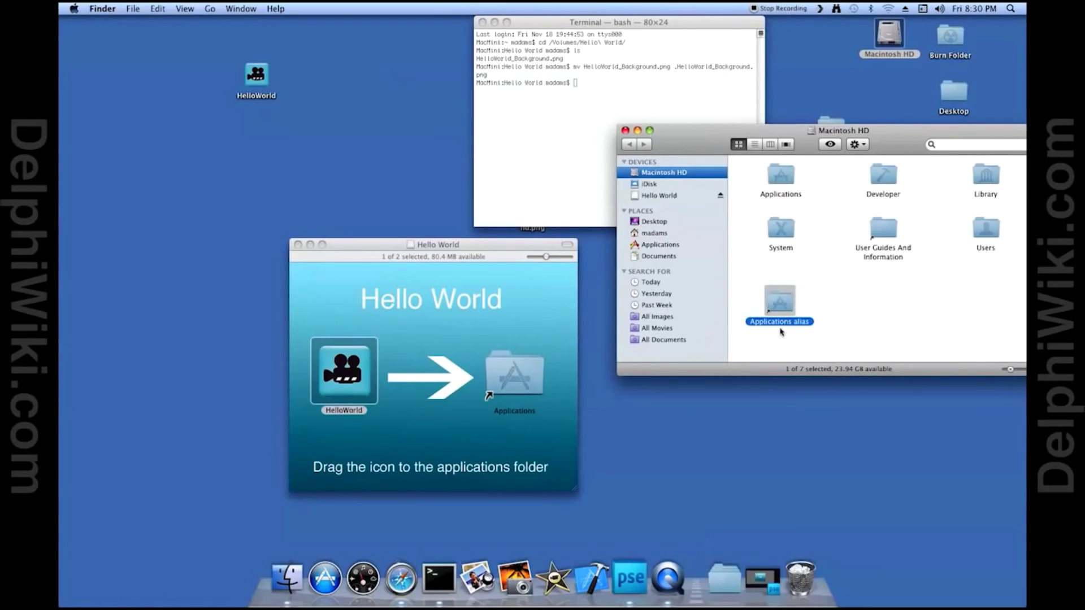
click(796, 332)
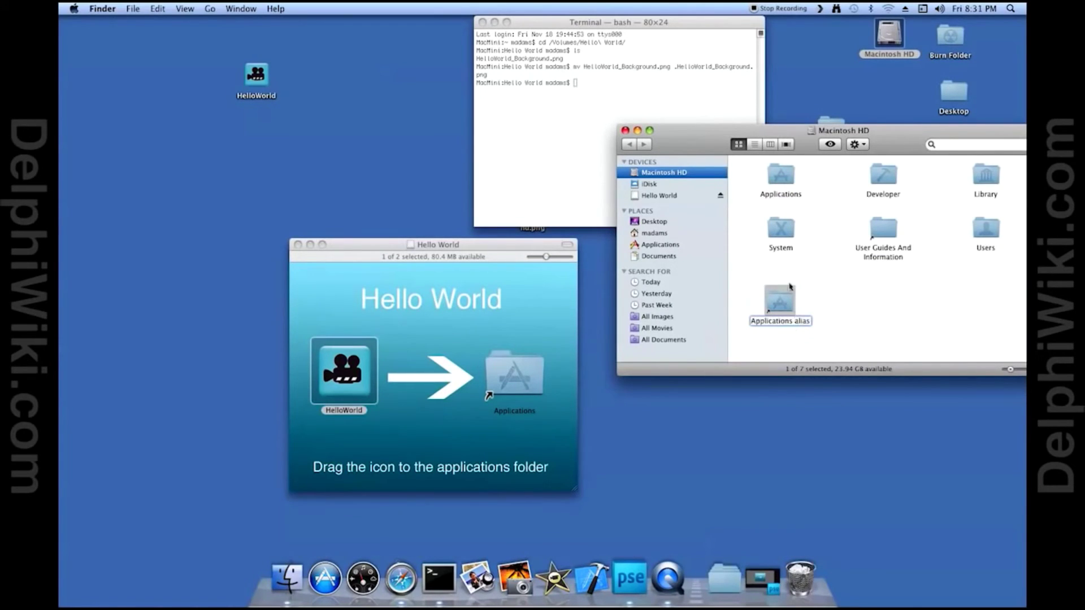
click(785, 305)
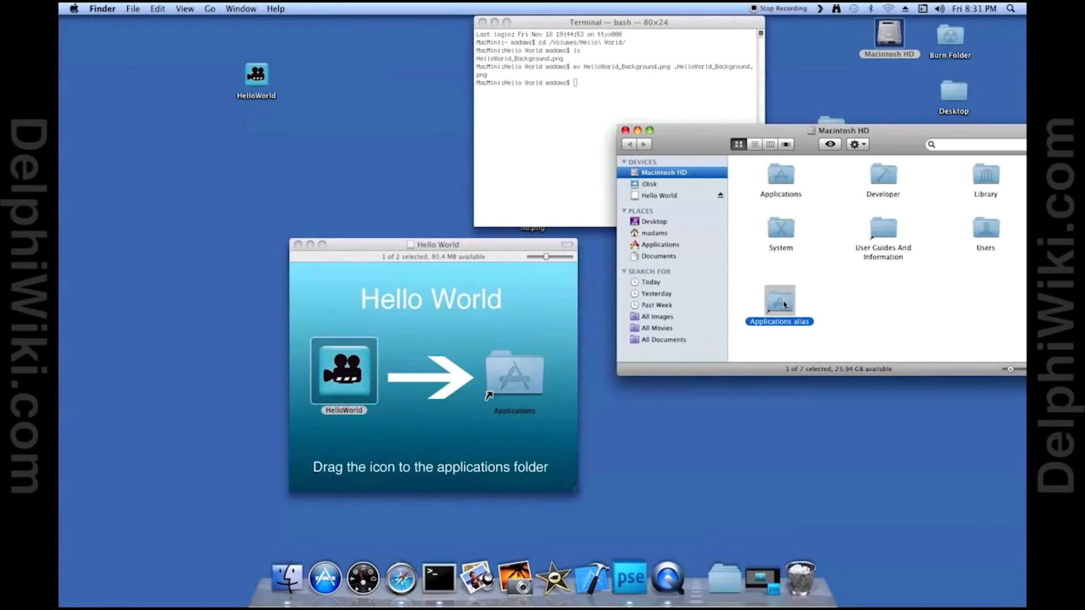
drag(784, 306, 800, 578)
click(496, 322)
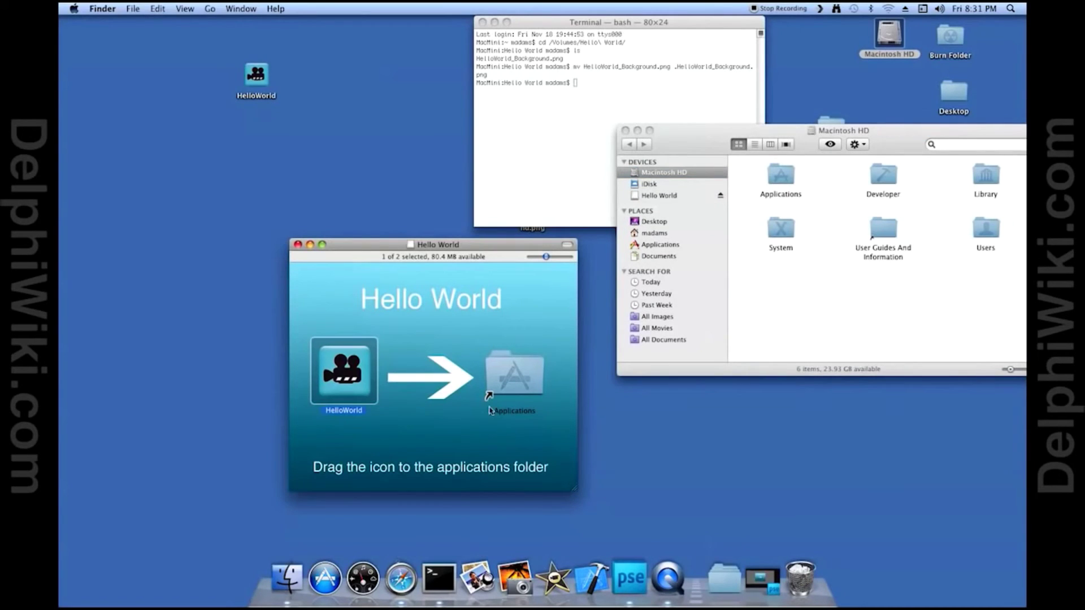
click(512, 372)
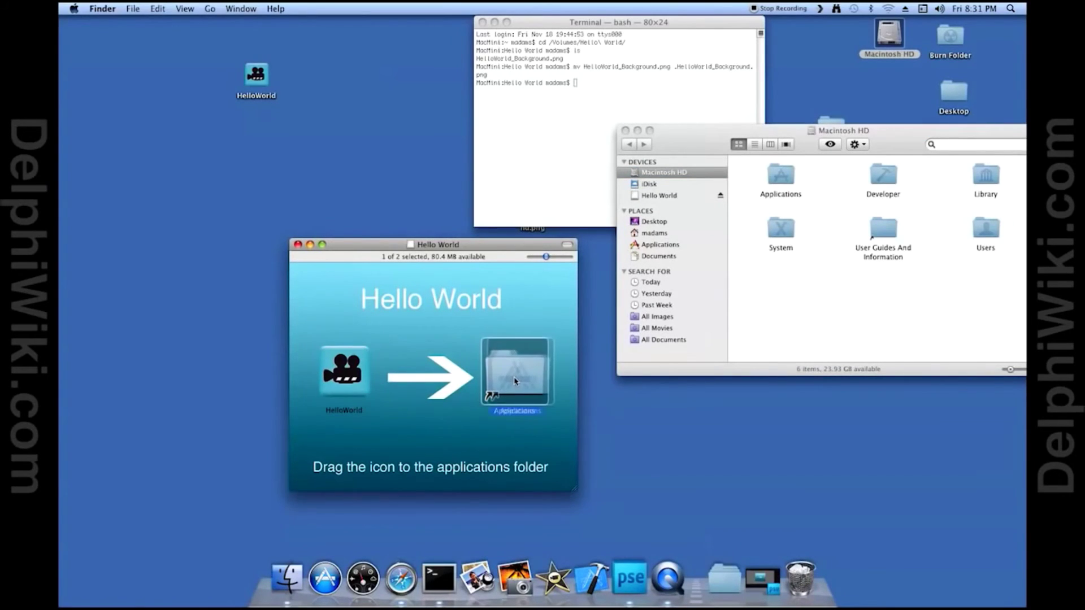
Step: Close Macintosh HD, nudge the HelloWorld app into place, and close the Hello World window
click(626, 131)
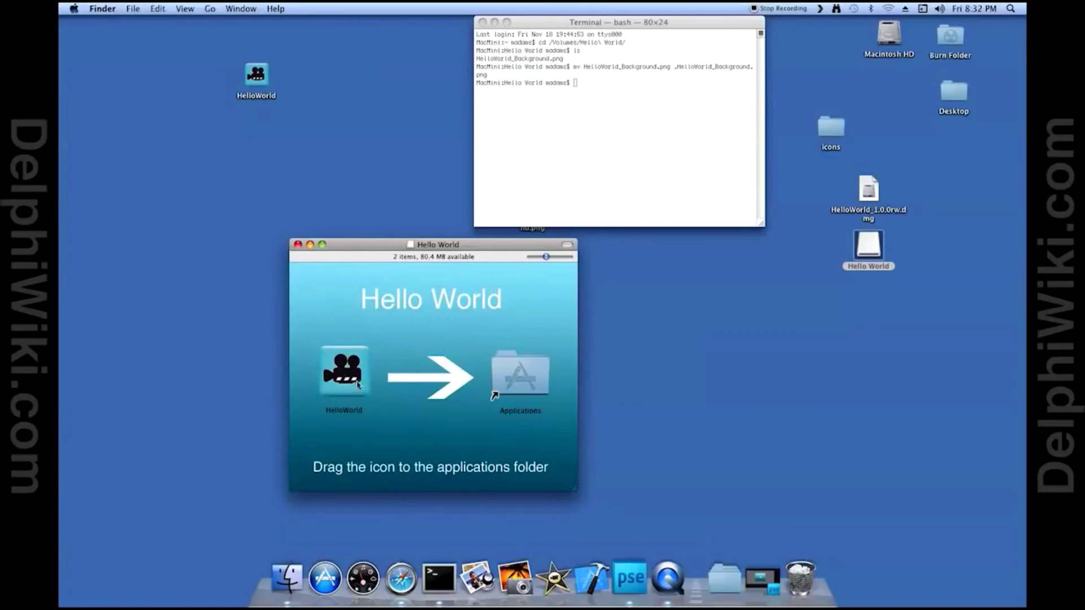
mouse_move(357, 385)
mouse_down()
mouse_move(350, 342)
mouse_move(349, 385)
mouse_move(672, 530)
mouse_move(375, 398)
mouse_move(355, 375)
mouse_up()
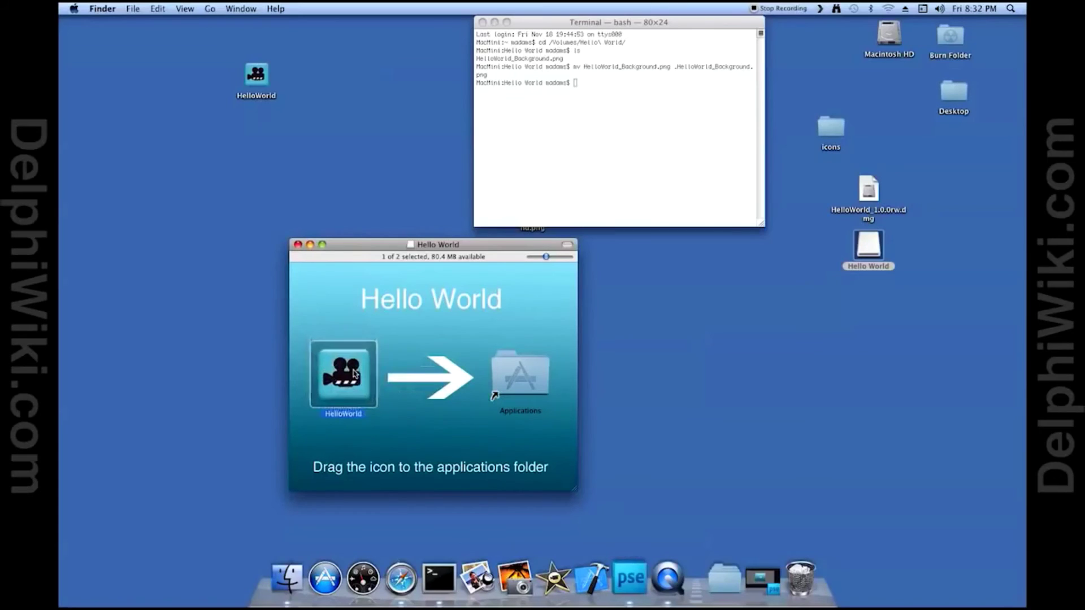
click(380, 333)
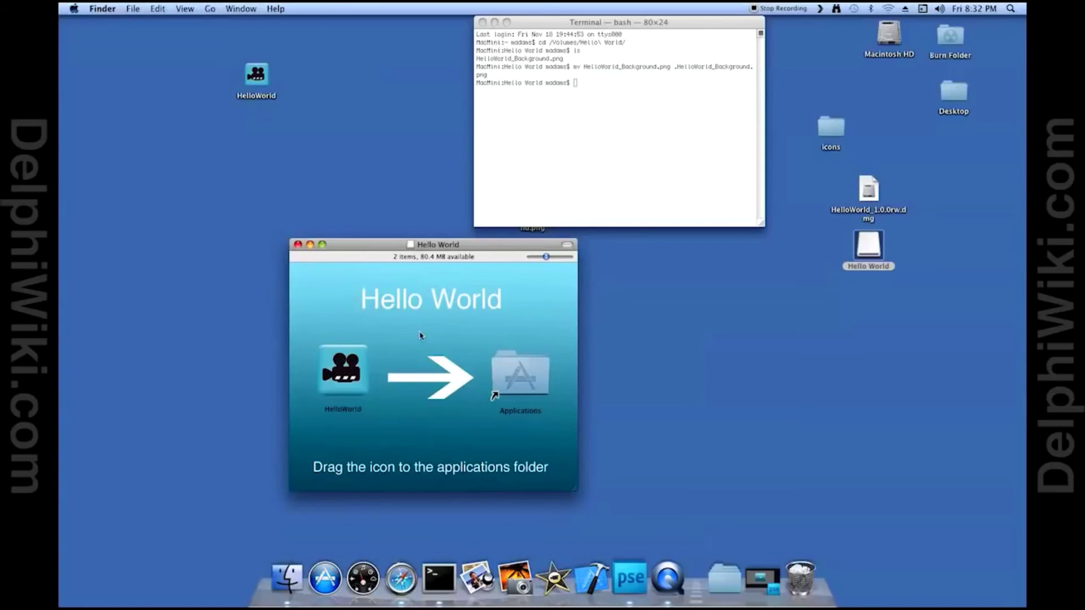
click(298, 244)
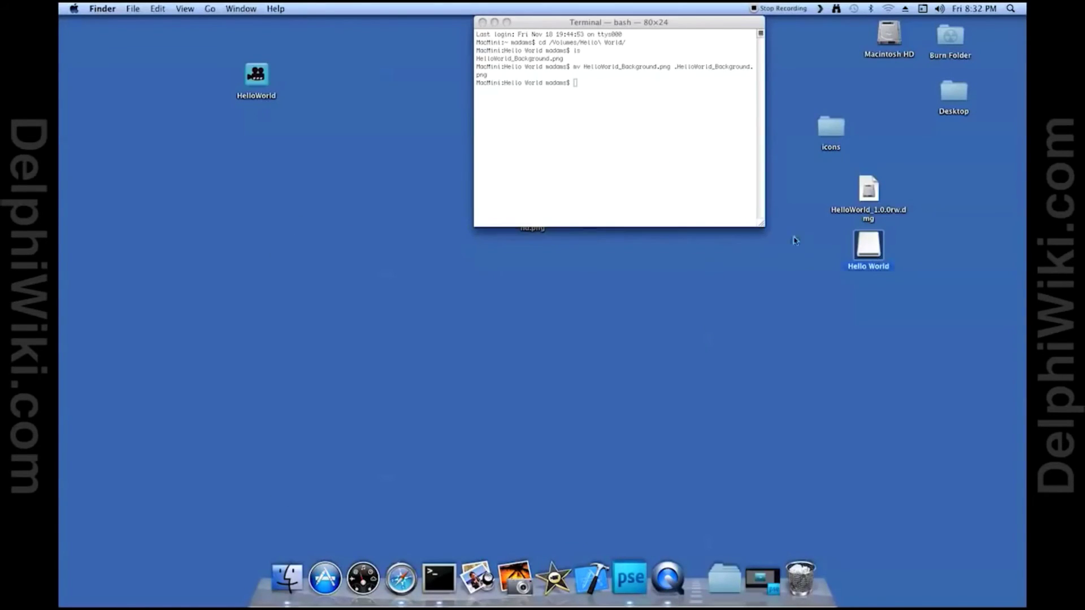
Step: End the Terminal shell with exit and close its window
click(718, 188)
text(exit)
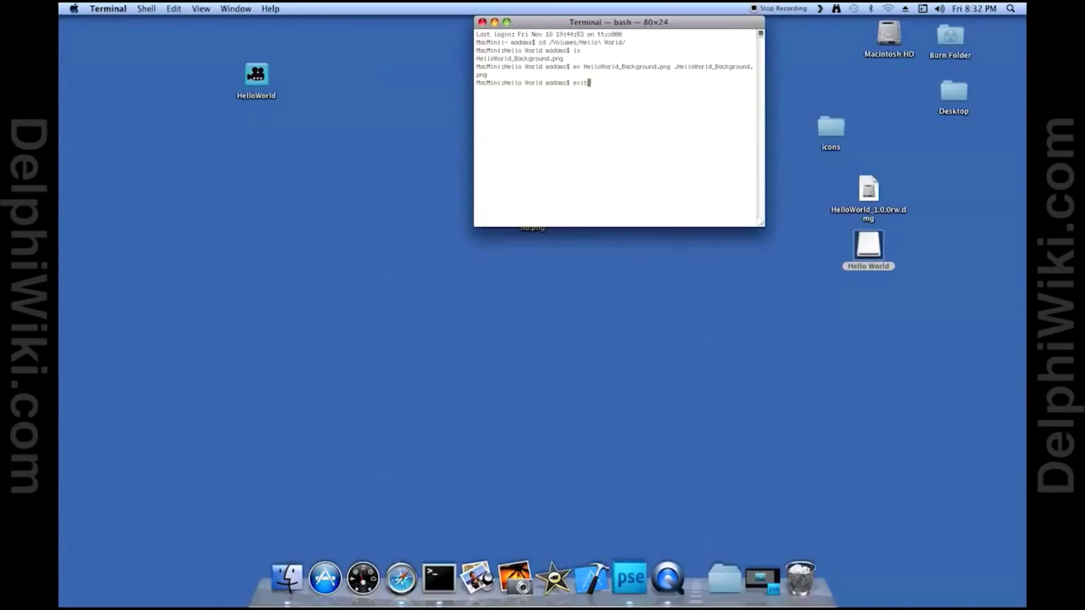
key(Return)
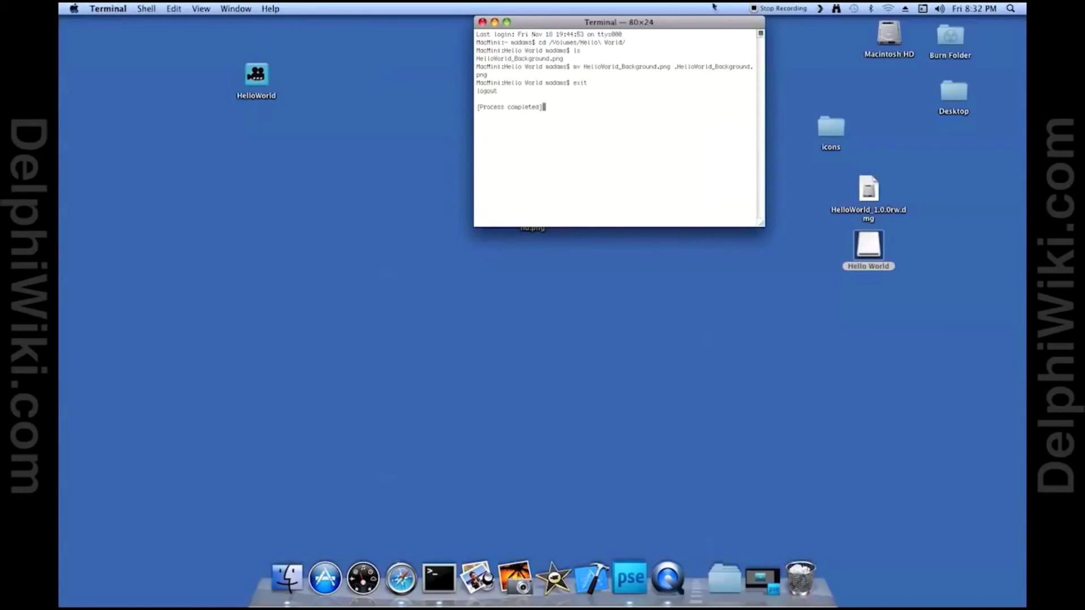
click(481, 22)
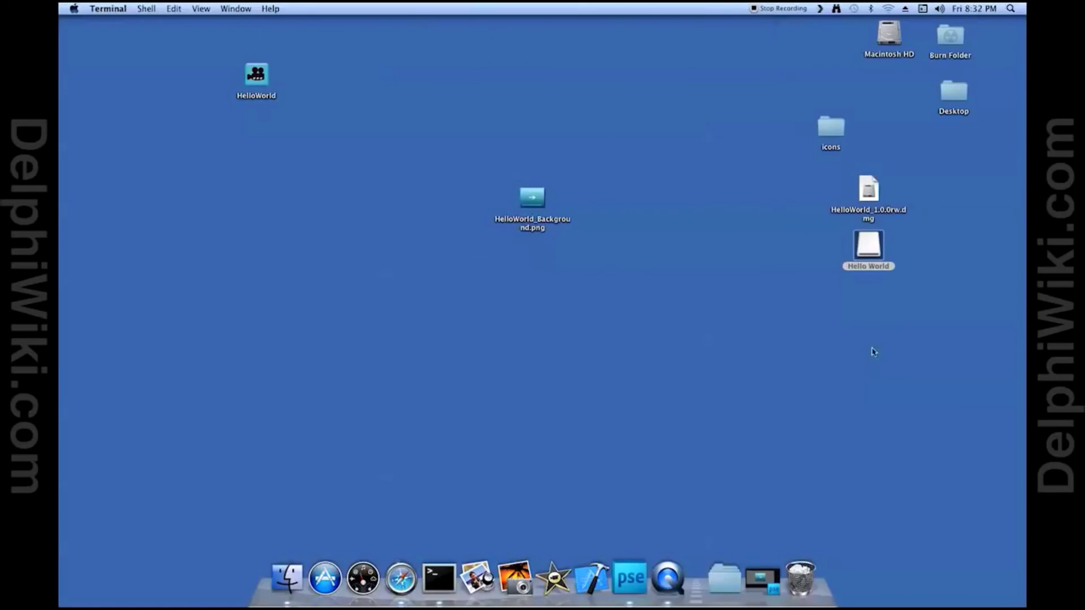
Step: Eject the Hello World disk from the desktop
click(869, 267)
right_click(872, 254)
click(893, 275)
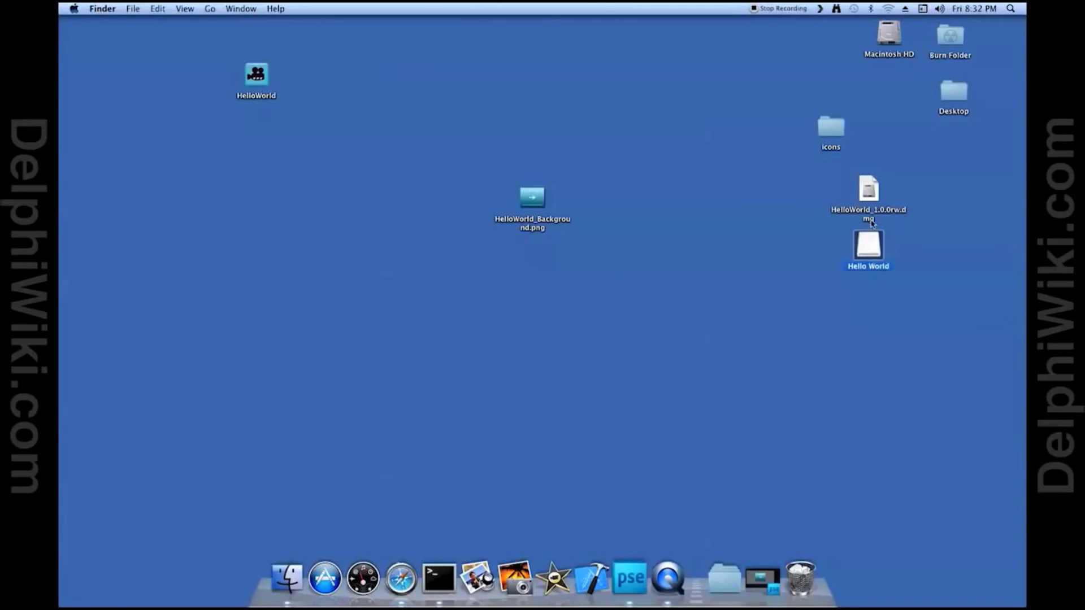
click(870, 185)
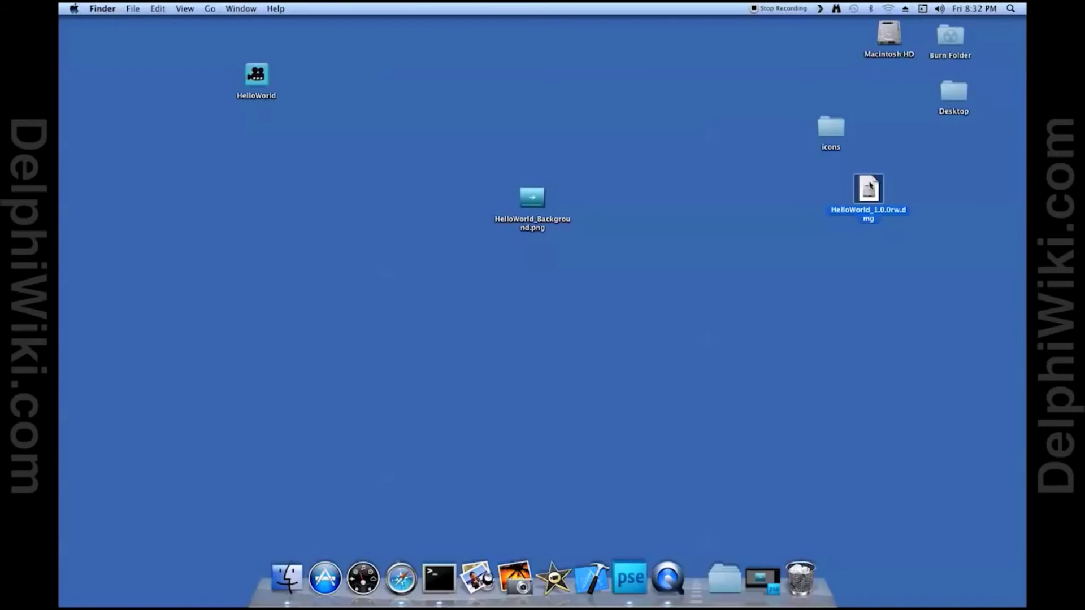
Step: Open HelloWorld_1.0.0rw.dmg in Disk Utility and select the image
right_click(870, 186)
mouse_move(853, 205)
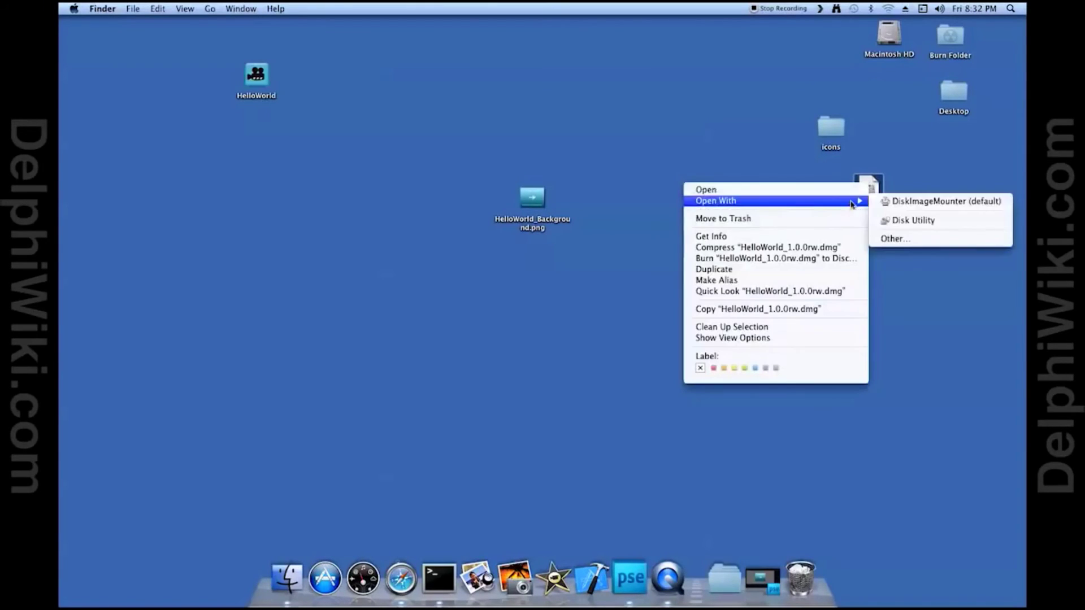
click(916, 220)
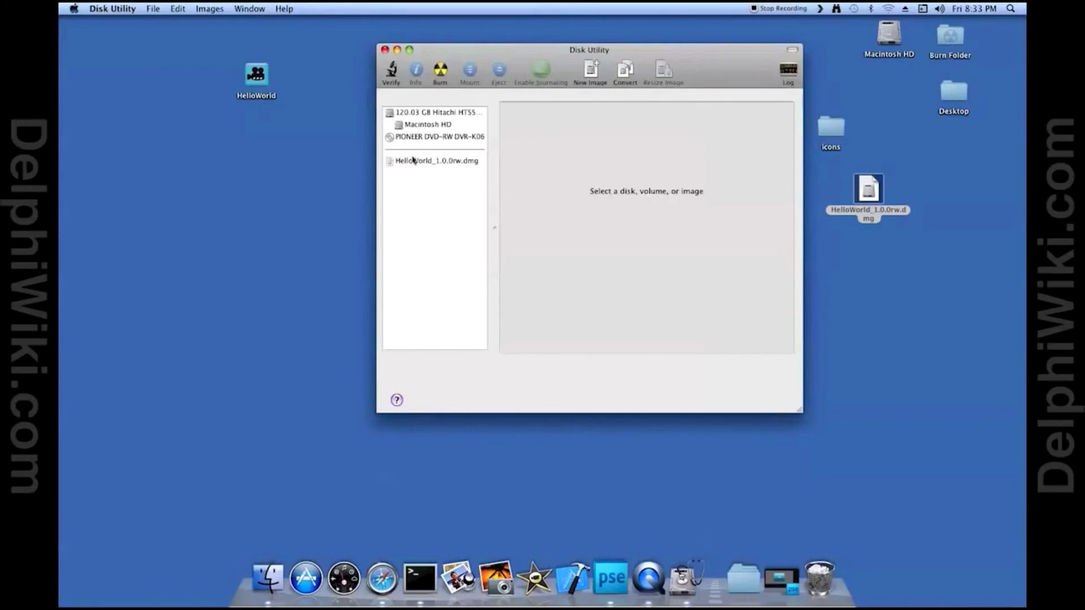
click(410, 161)
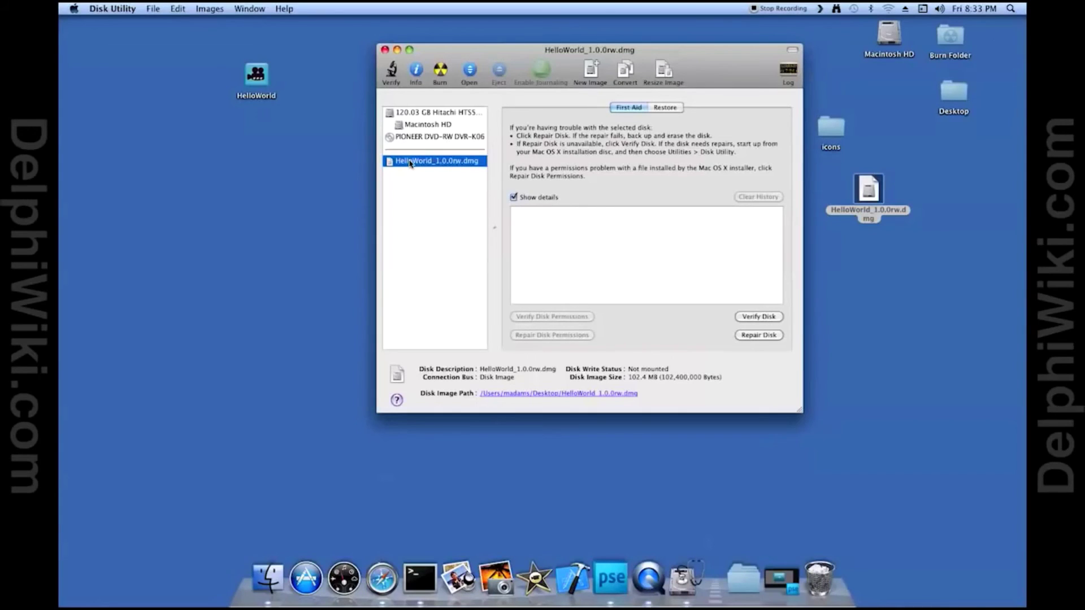
Step: Convert it to a compressed image named HelloWorld_1.0.0.dmg, then close Disk Utility
click(624, 75)
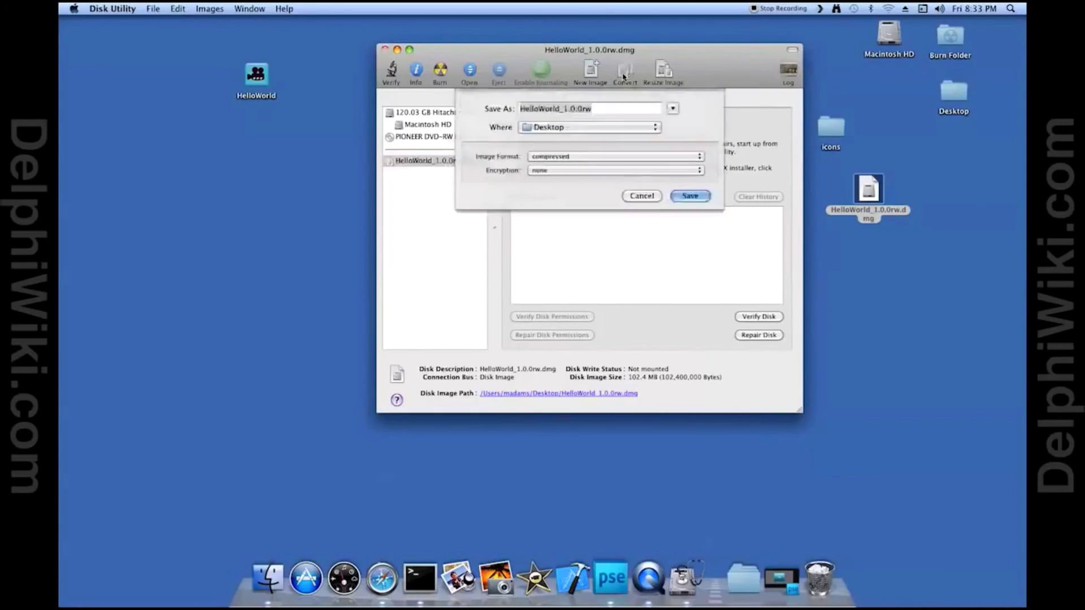
click(599, 113)
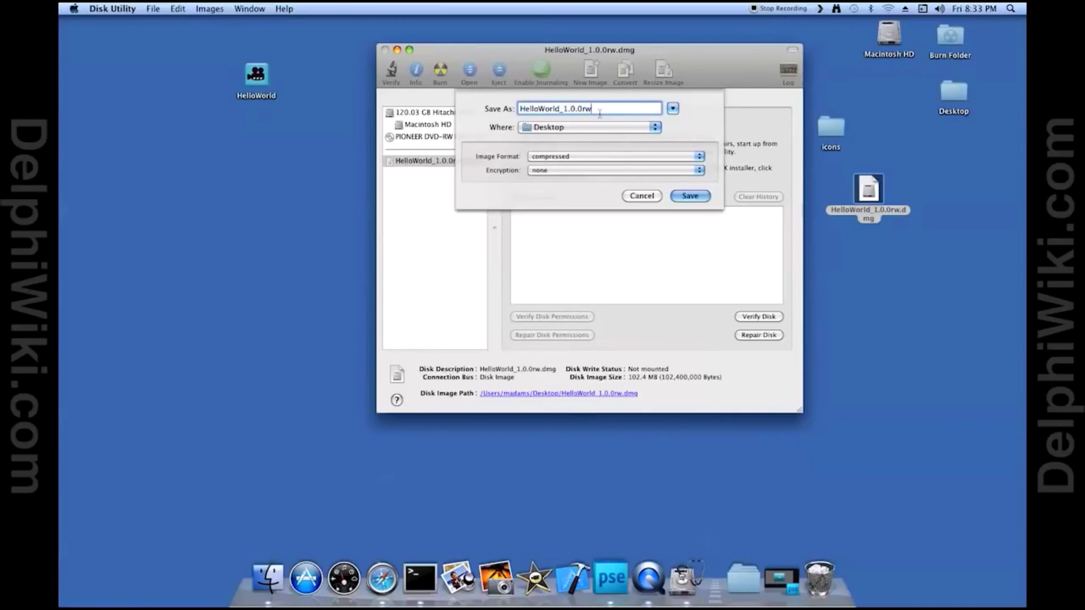
click(698, 160)
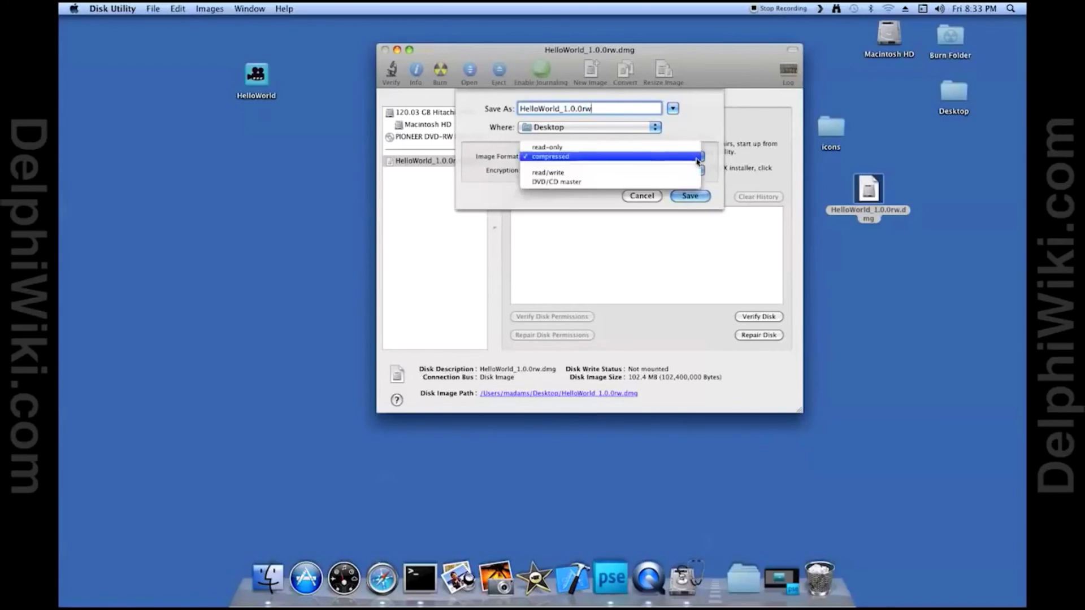
click(628, 157)
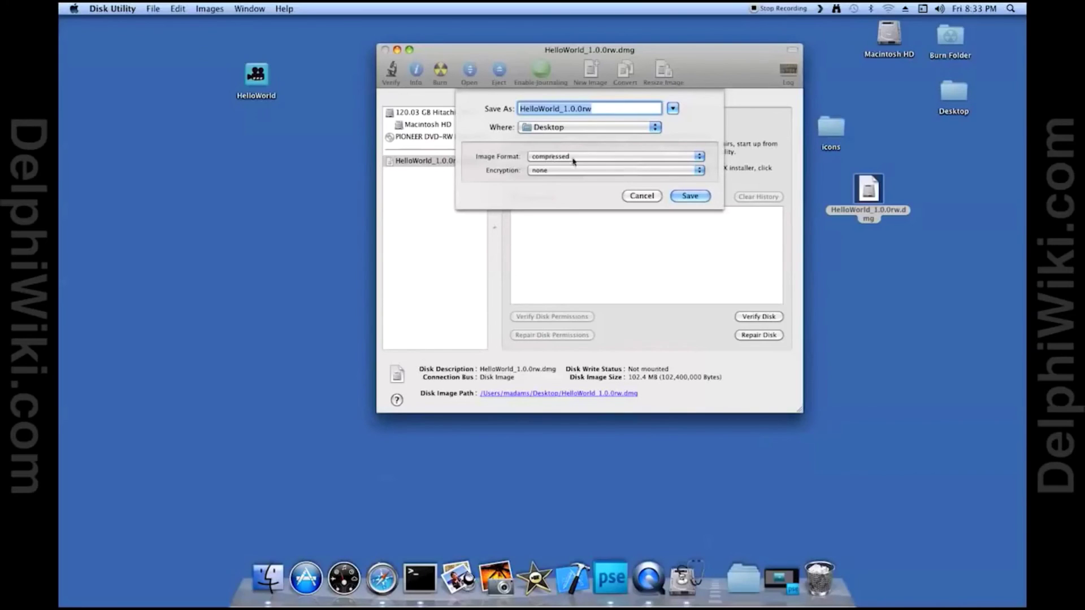
click(597, 111)
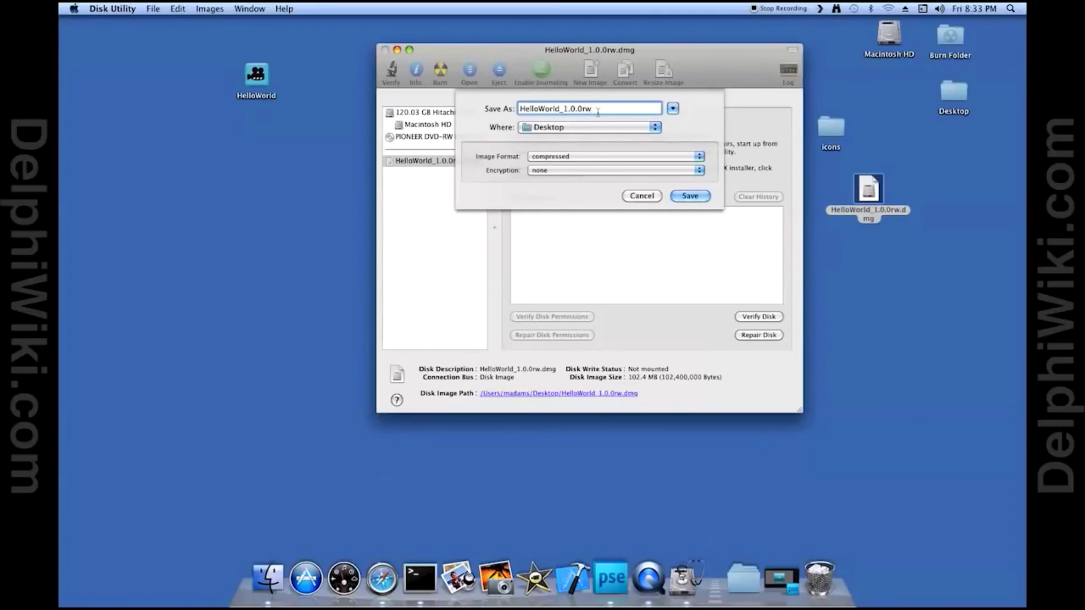
key(BackSpace)
key(BackSpace)
click(686, 196)
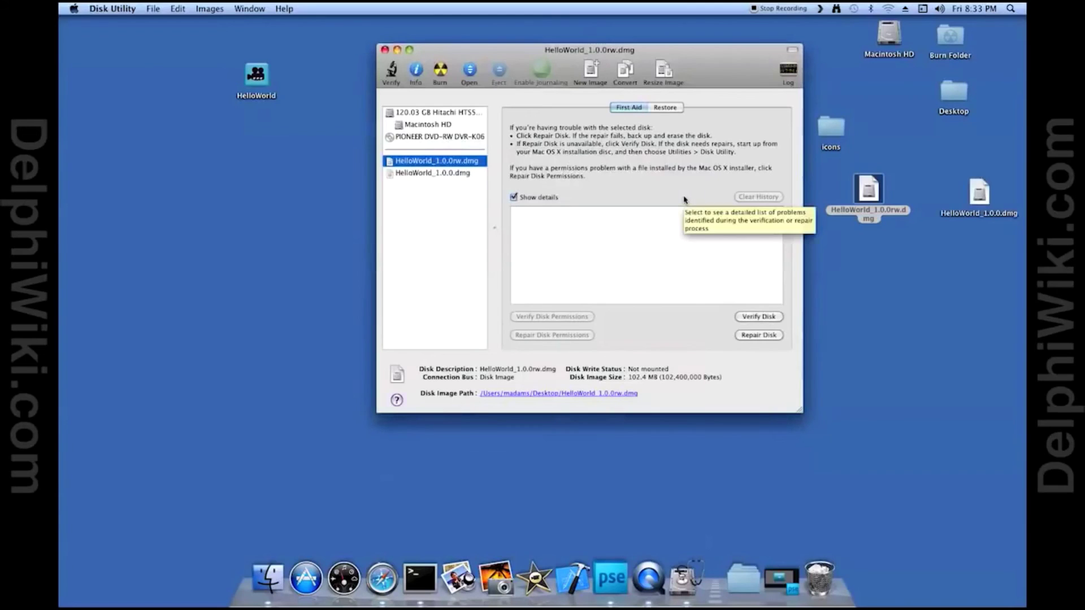
click(385, 50)
Step: Move HelloWorld_1.0.0.dmg to mid-desktop, then open and close the Hello World disk window to review it
drag(979, 192, 512, 283)
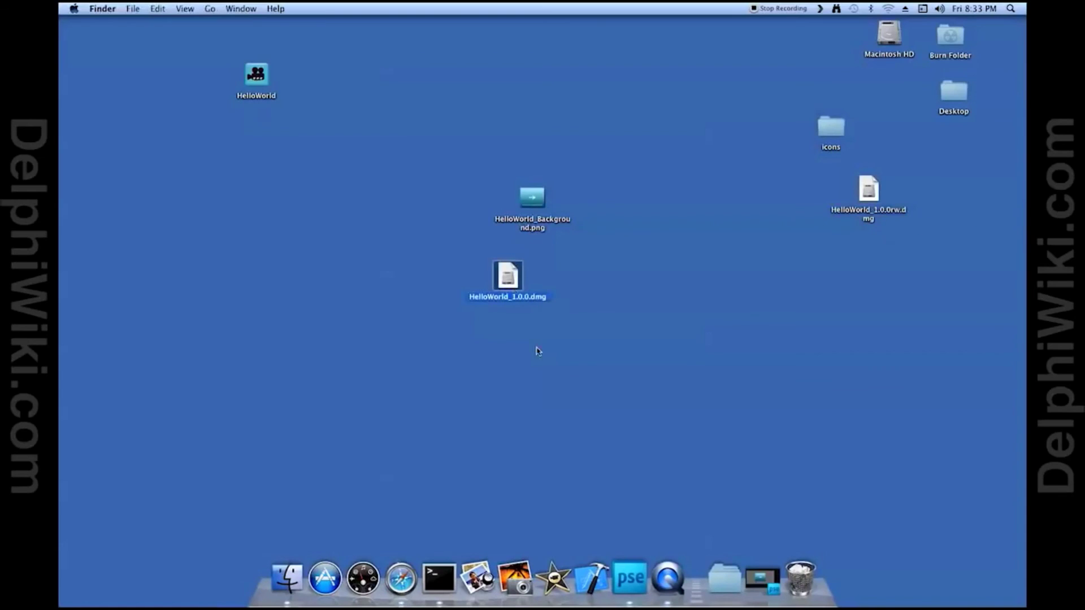
click(871, 192)
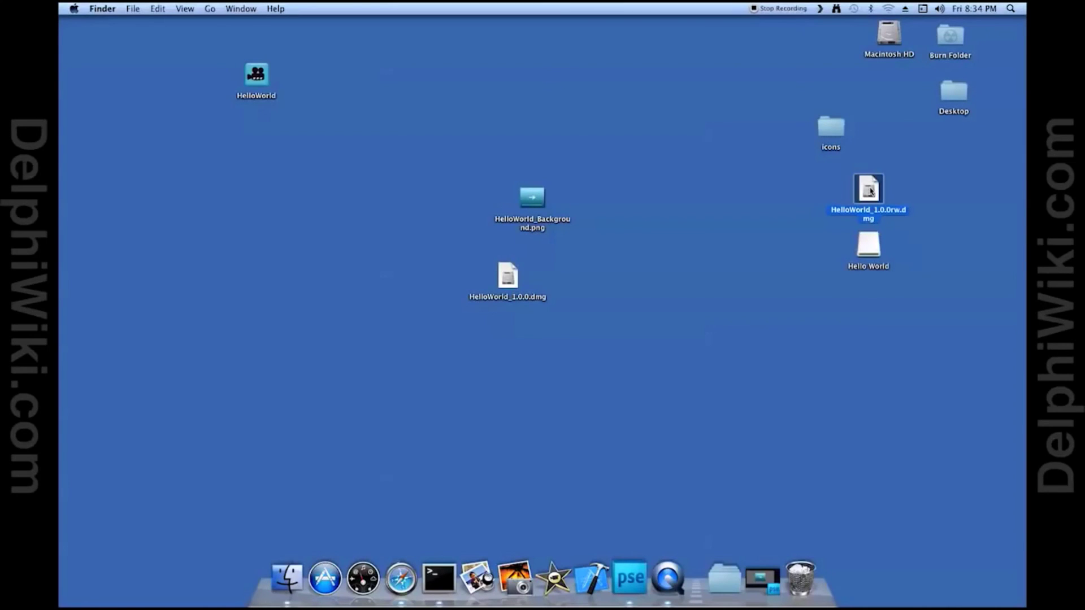
click(863, 253)
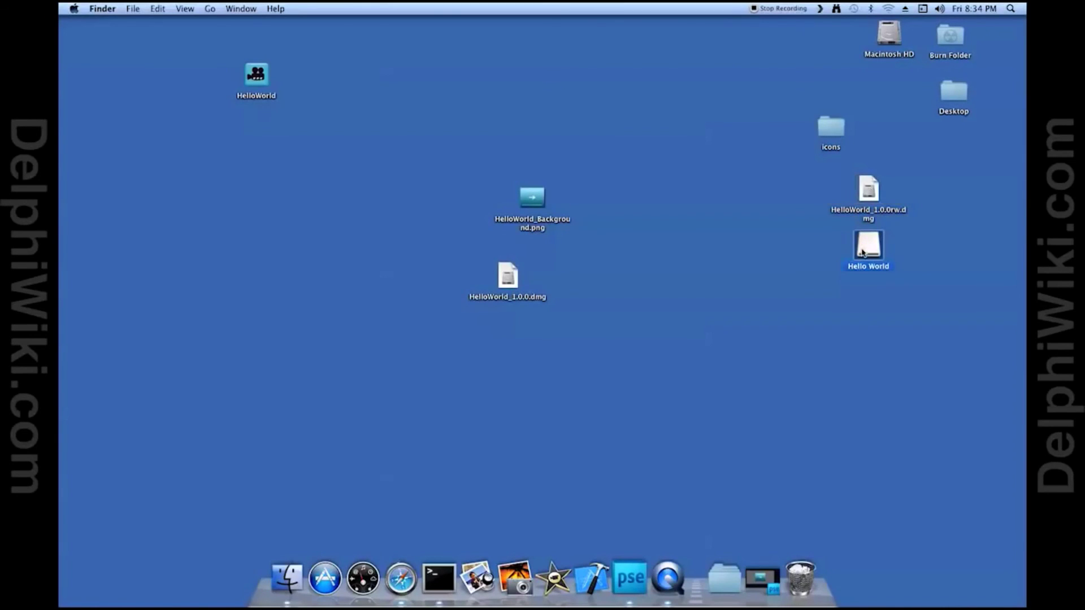
double_click(863, 252)
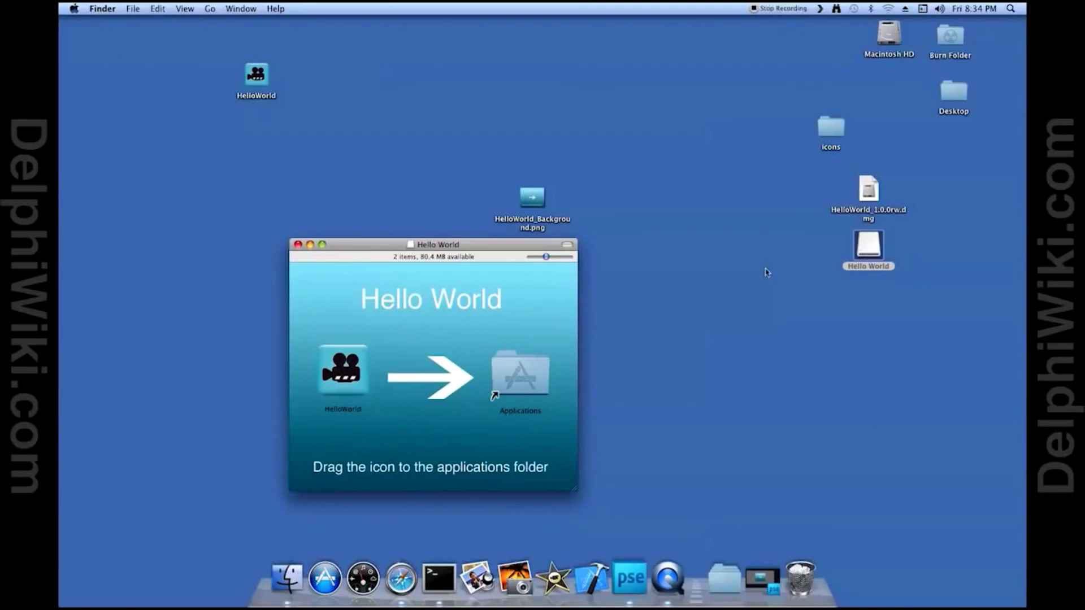
click(298, 245)
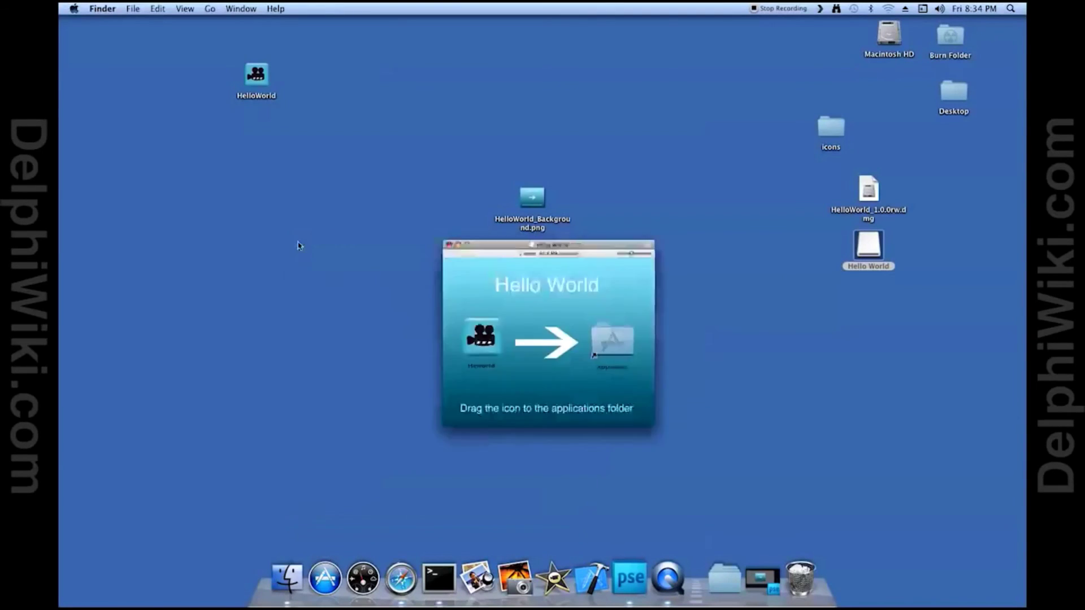
Step: Eject the Hello World disk
right_click(874, 249)
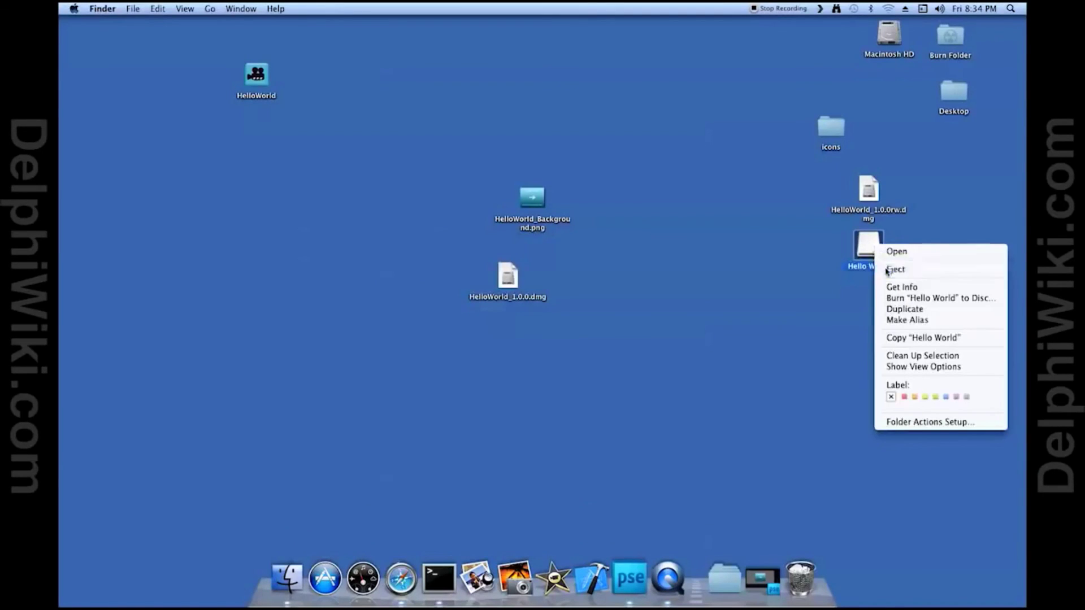
click(887, 271)
click(514, 282)
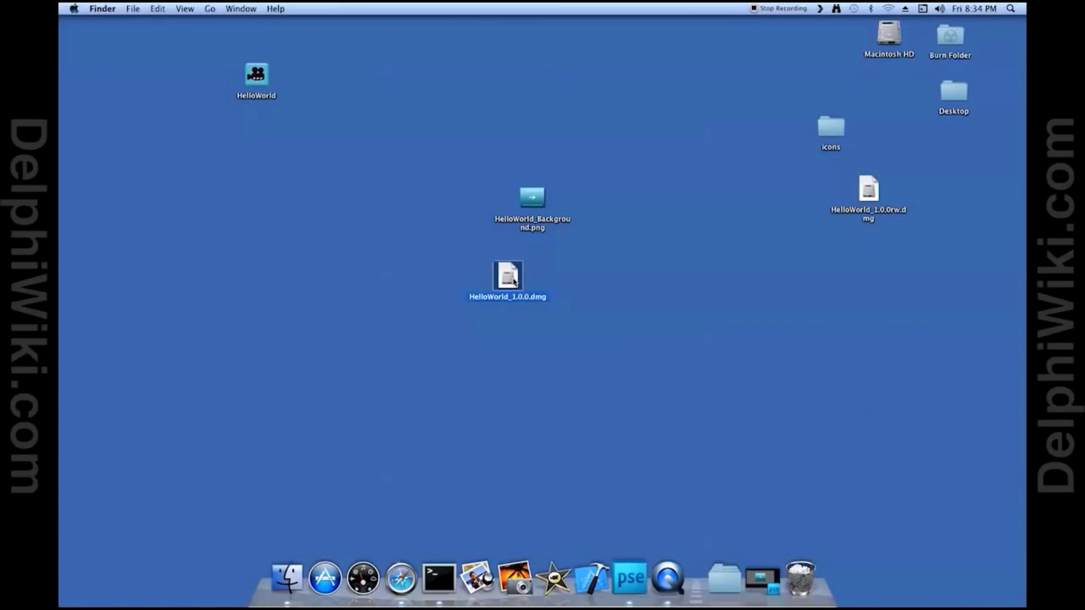
Step: Mount HelloWorld_1.0.0.dmg and try dragging the app icon to confirm the window is read-only
double_click(514, 282)
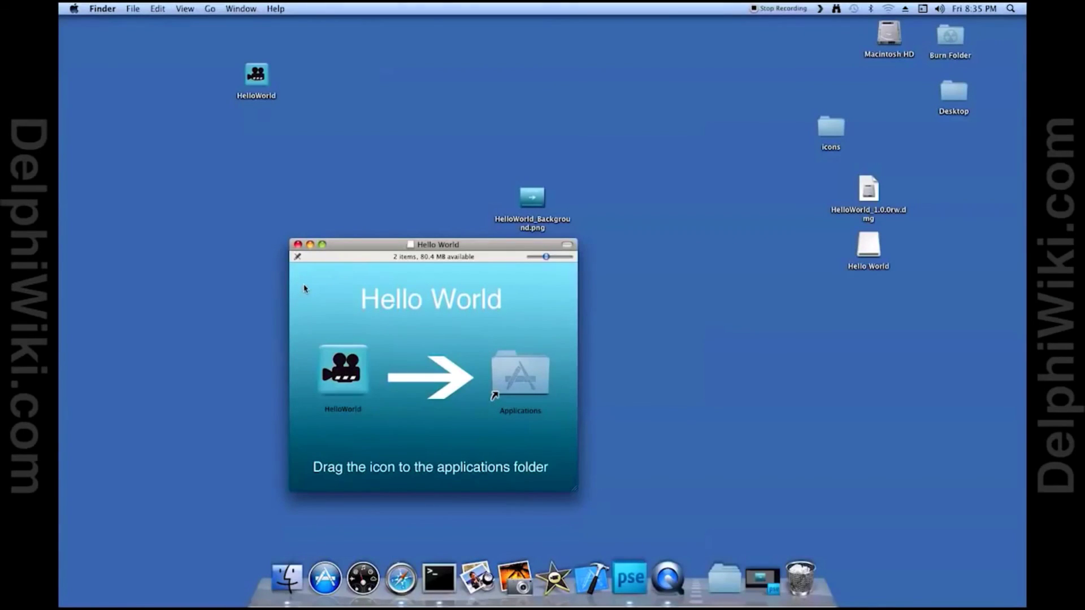
drag(341, 380, 507, 384)
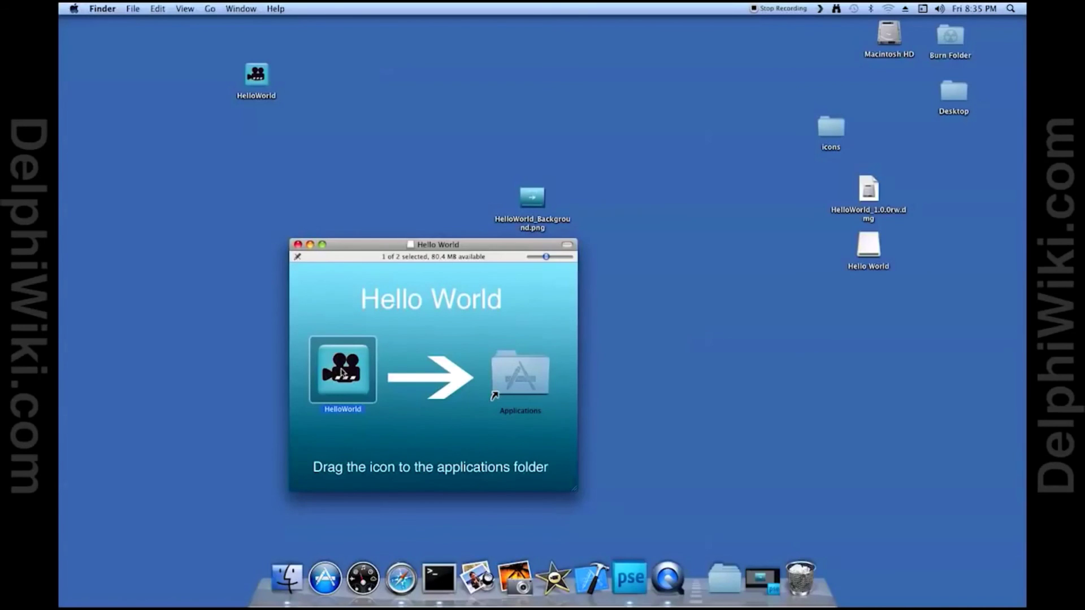
click(456, 440)
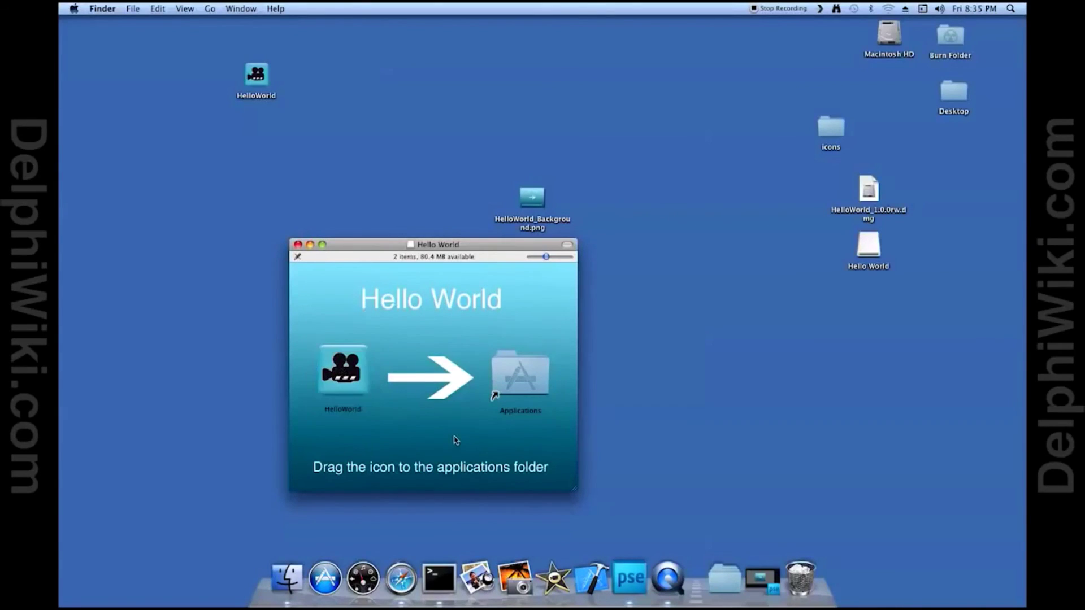